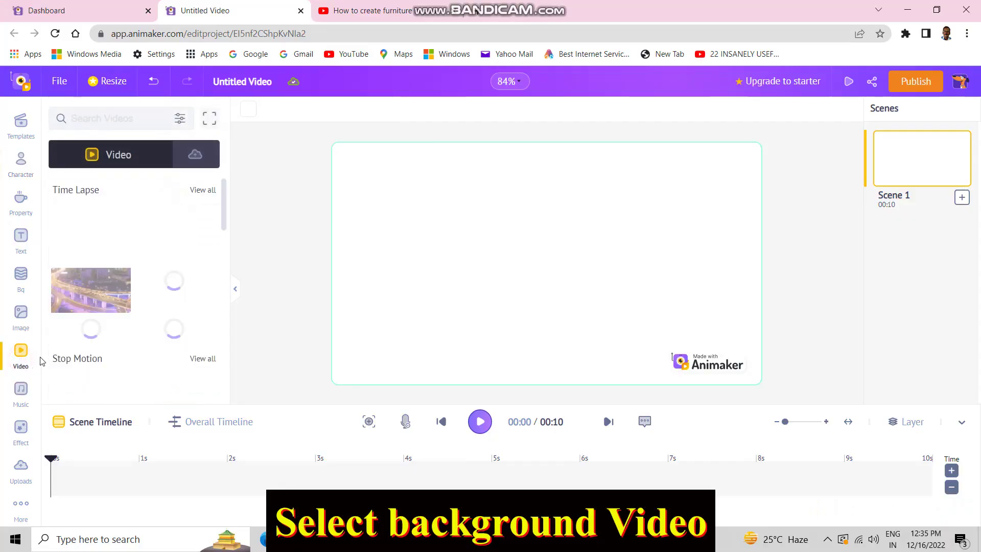
Step: Set the uploaded street-of-houses video as the scene background and preview the 15.9 s scene
left_click(194, 155)
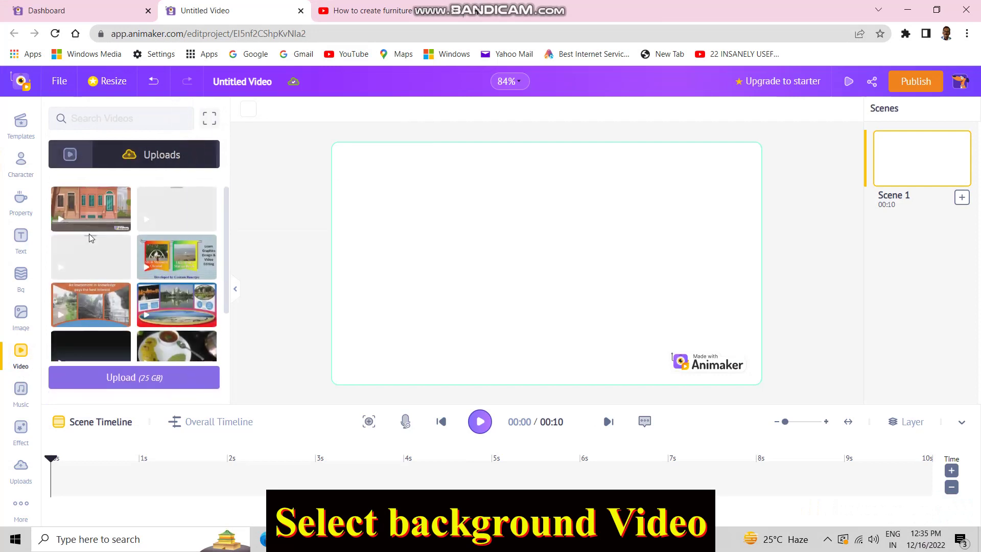
left_click(83, 209)
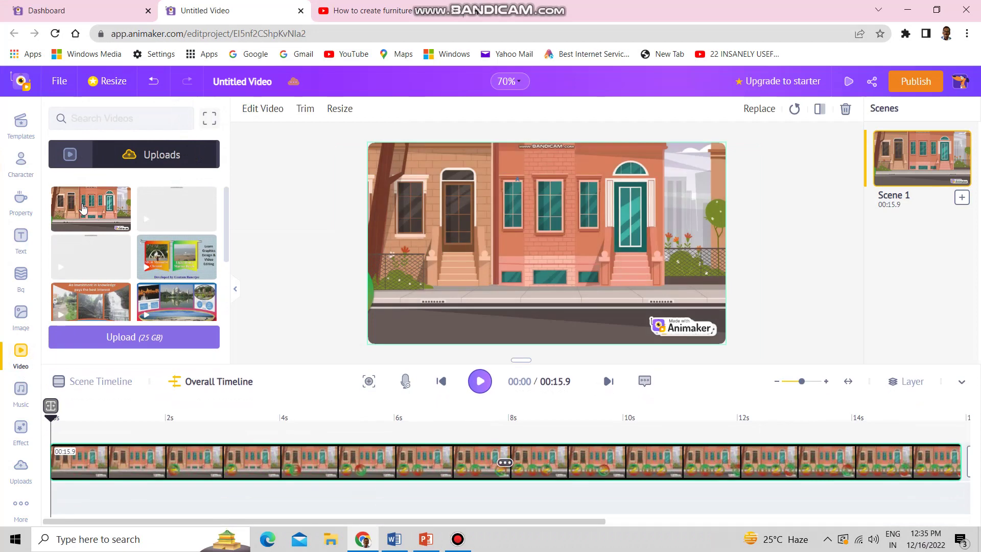
left_click(480, 381)
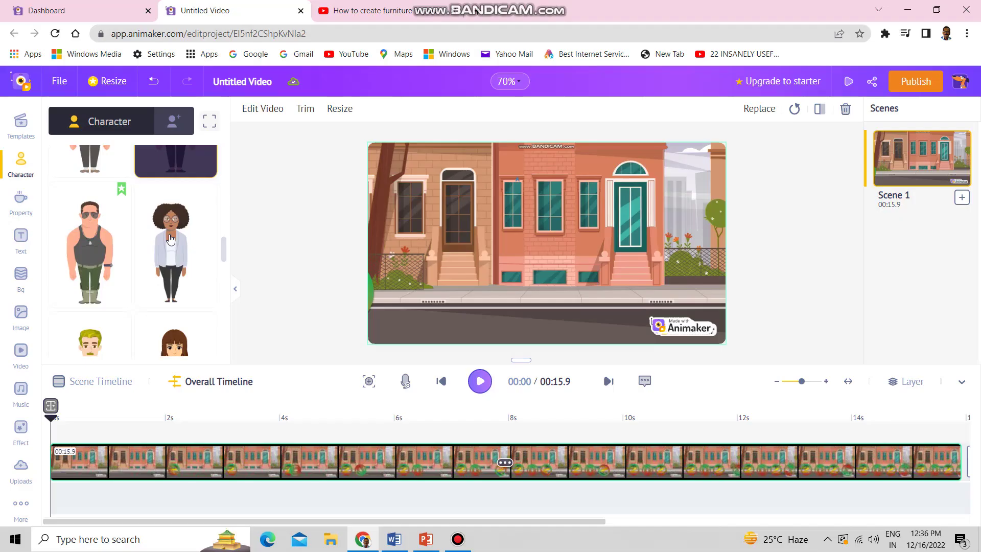
Step: Add the woman in the white dress, shrink her and place her on the left doorway steps
scroll(171, 261, "down", 3)
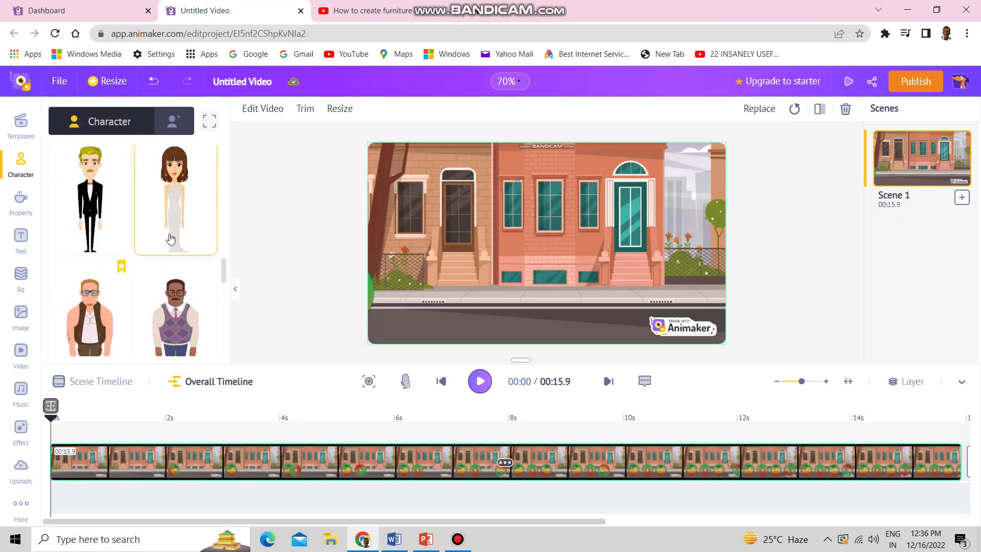
scroll(171, 261, "up", 2)
left_click(165, 279)
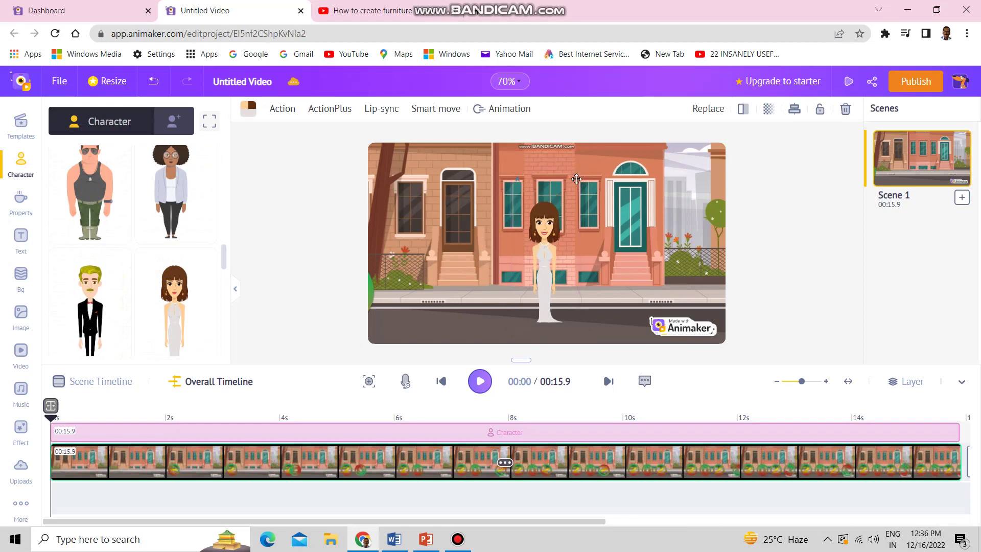
left_click_drag(583, 158, 569, 192)
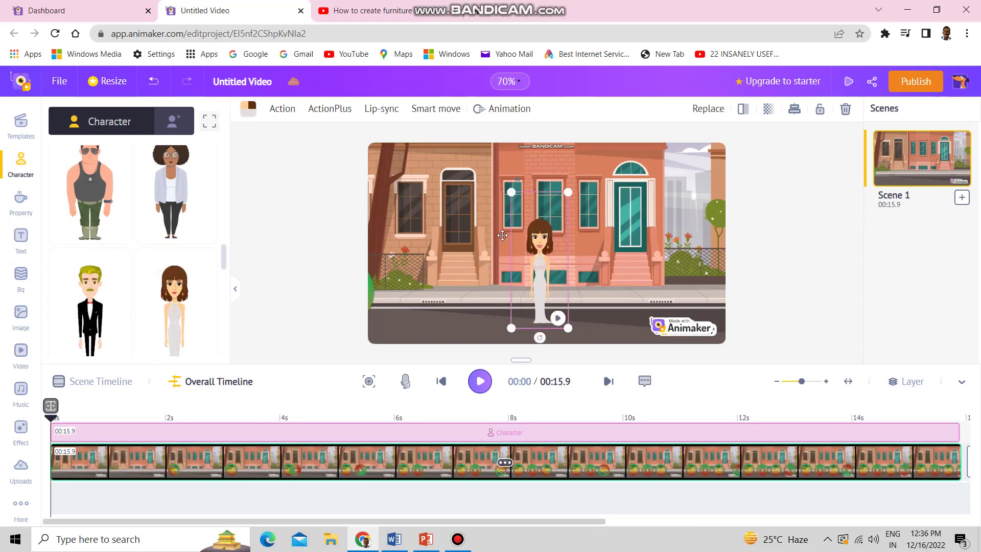
left_click_drag(539, 255, 464, 207)
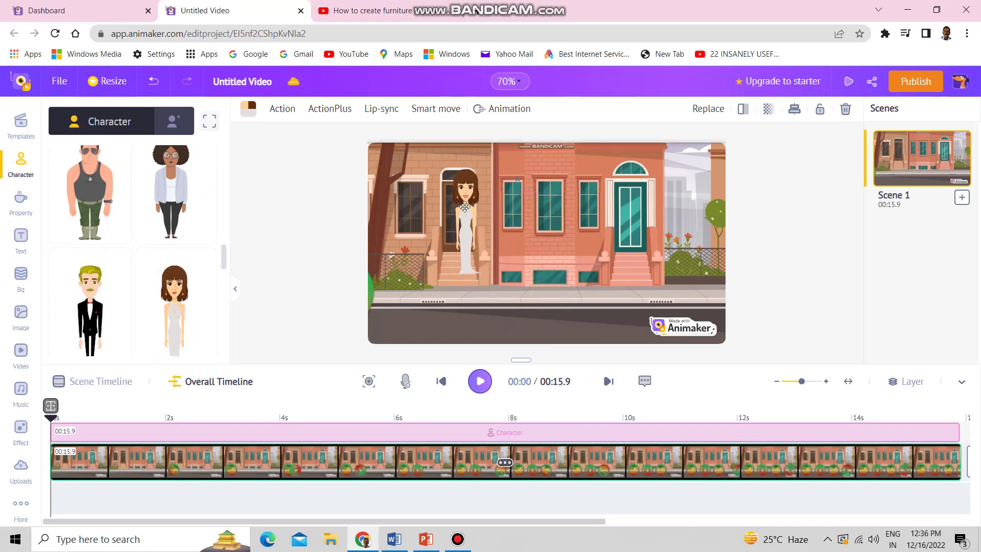
Step: Add the curly-haired man, shrink him and stand him beside the woman at the left doorway
scroll(188, 245, "down", 2)
scroll(188, 244, "down", 2)
scroll(188, 244, "down", 2)
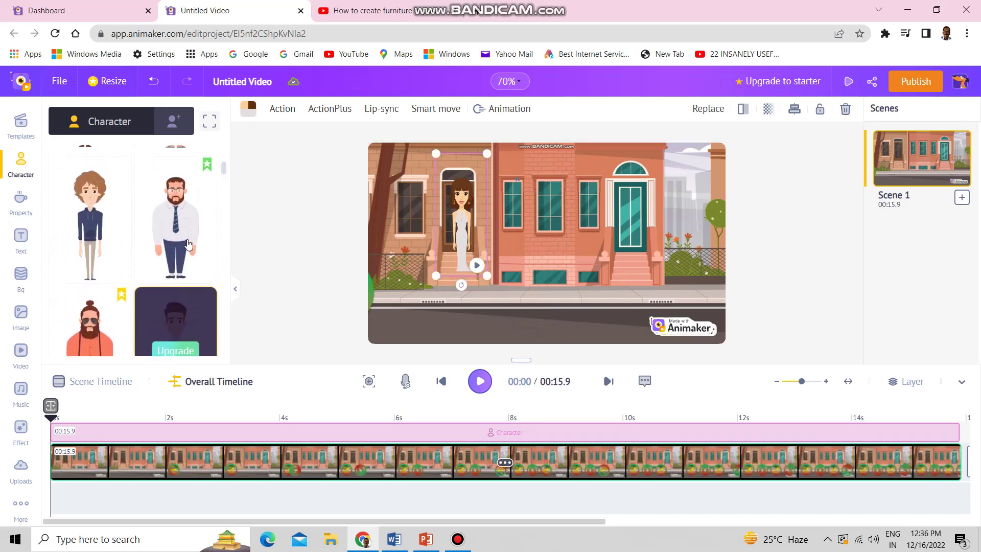
left_click(99, 227)
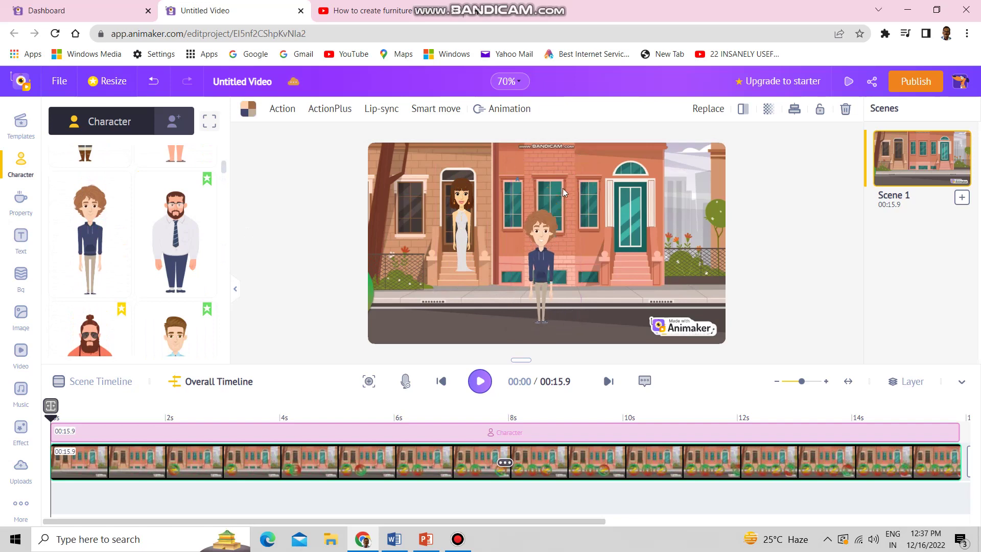
left_click_drag(579, 164, 560, 191)
left_click_drag(536, 266, 442, 200)
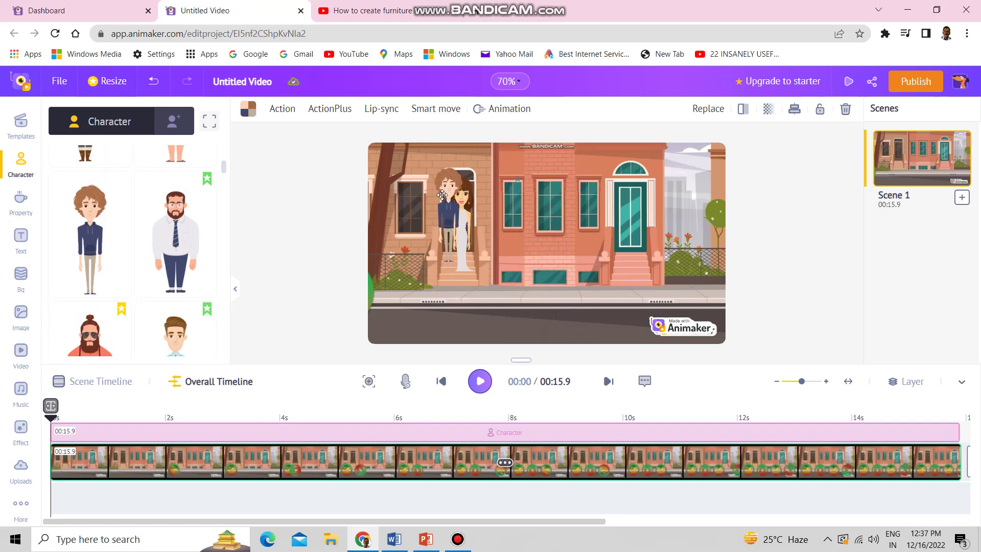
Step: Send the curly-haired man behind the woman with Position > To Back
left_click(443, 198)
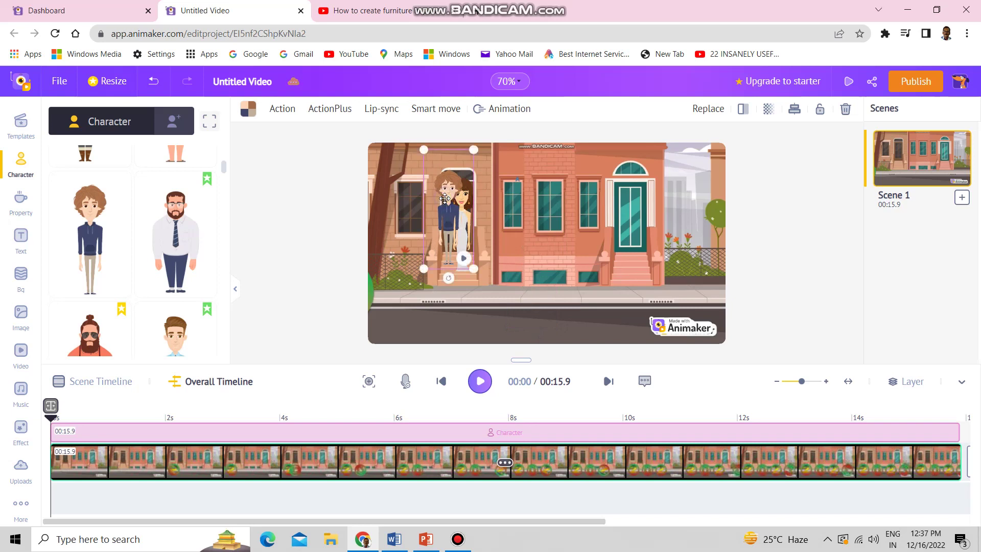
right_click(444, 198)
left_click(509, 317)
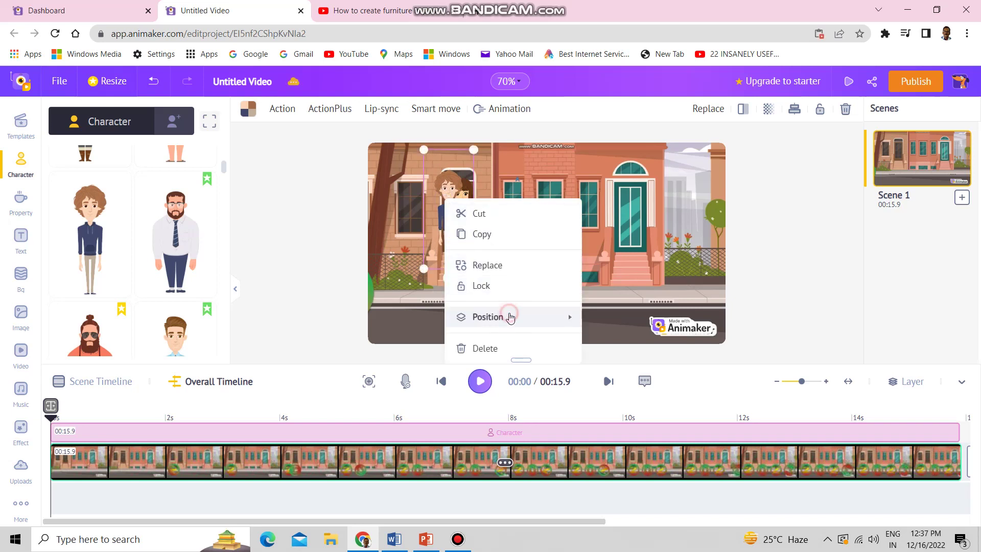
left_click(617, 331)
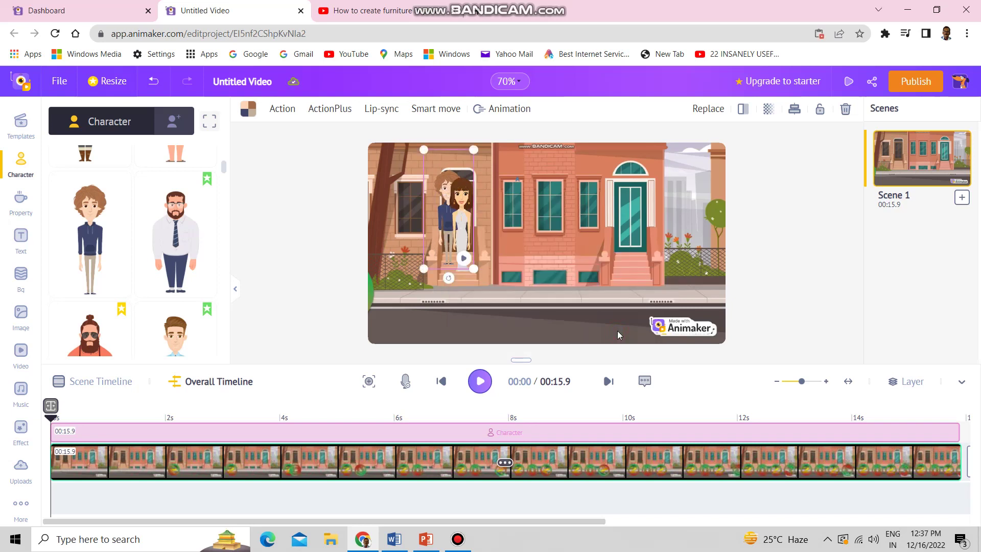
Step: Add the teal-shirt woman, shrink her slightly and place her at the middle building
left_click(464, 217)
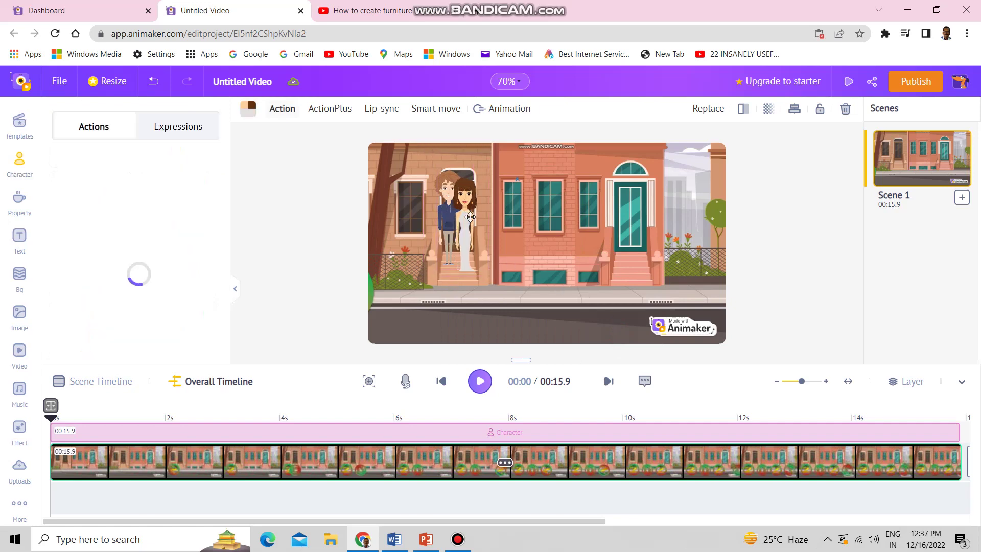
left_click(20, 163)
scroll(169, 298, "down", 5)
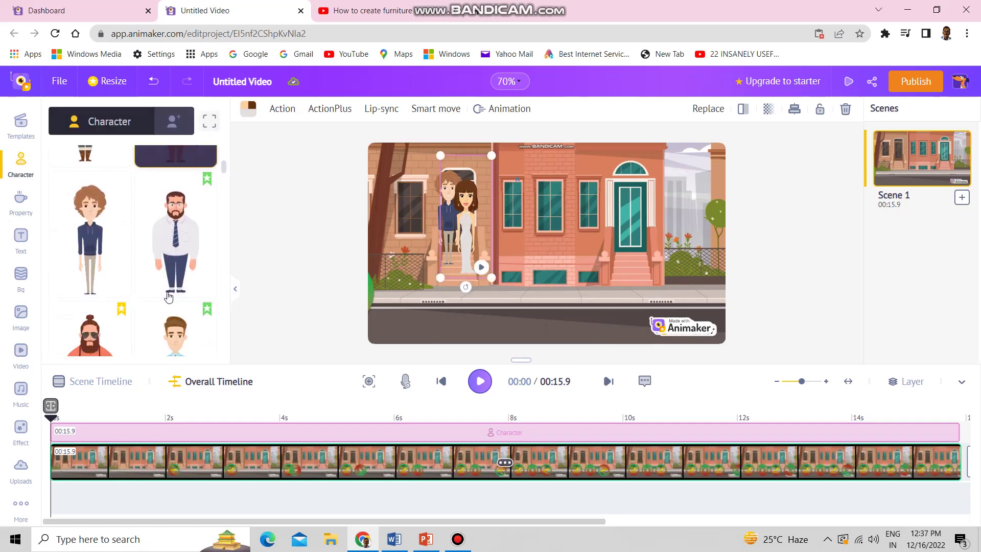
left_click(198, 303)
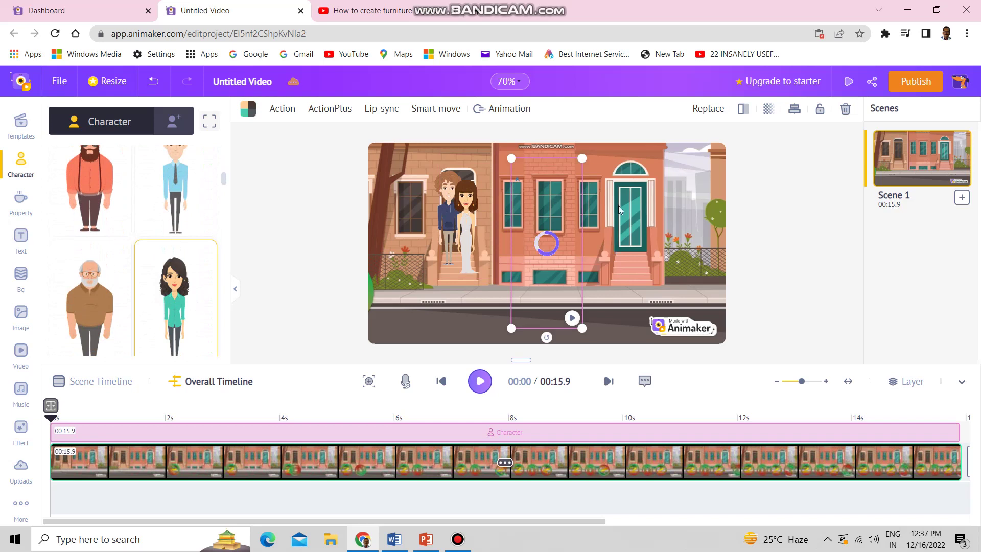
left_click_drag(579, 167, 574, 175)
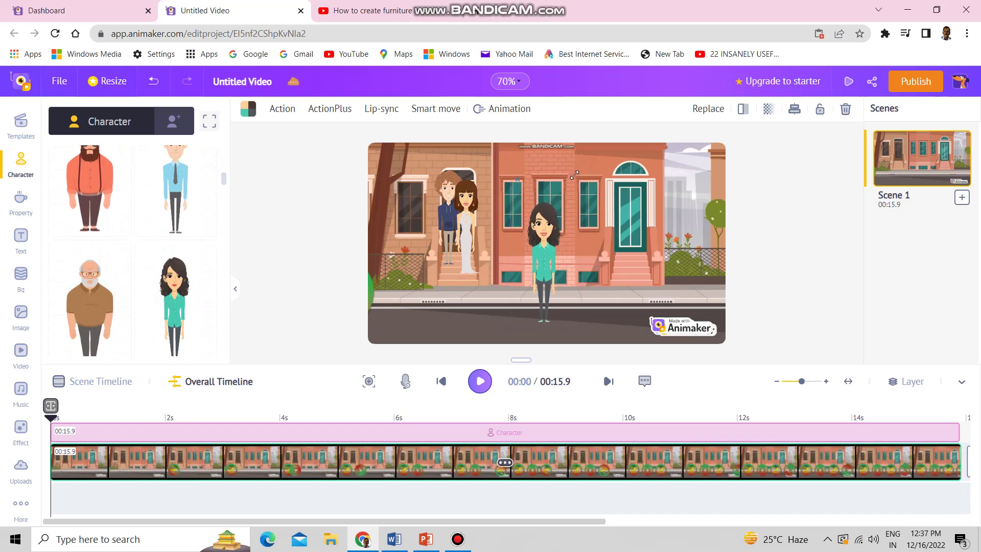
left_click_drag(533, 291, 553, 240)
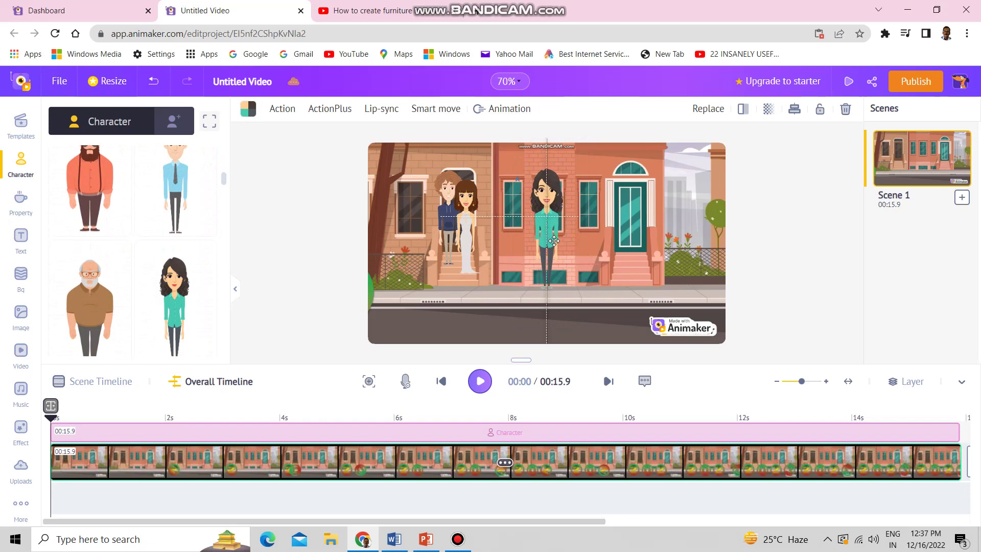
Step: Add the tuxedo man, shrink him and move him to the right doorway
scroll(72, 202, "down", 5)
left_click(84, 185)
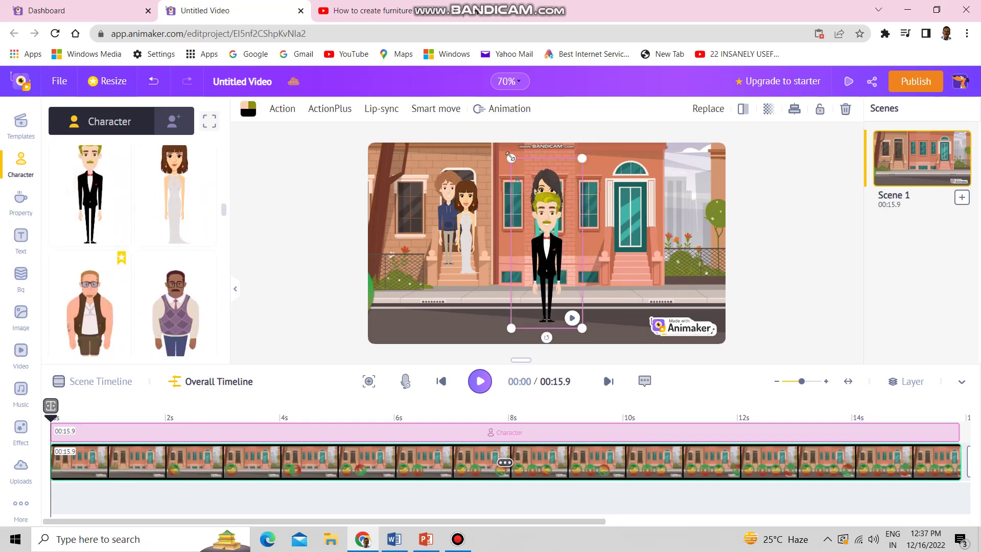
left_click_drag(510, 156, 528, 188)
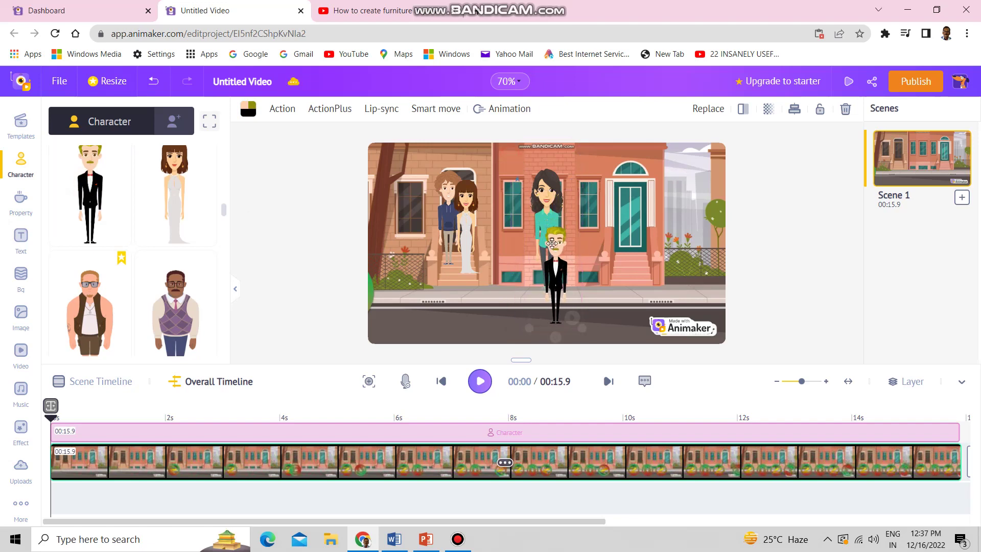
left_click(552, 243)
mouse_move(597, 248)
left_mouse_down()
mouse_move(675, 228)
mouse_move(639, 200)
left_mouse_up()
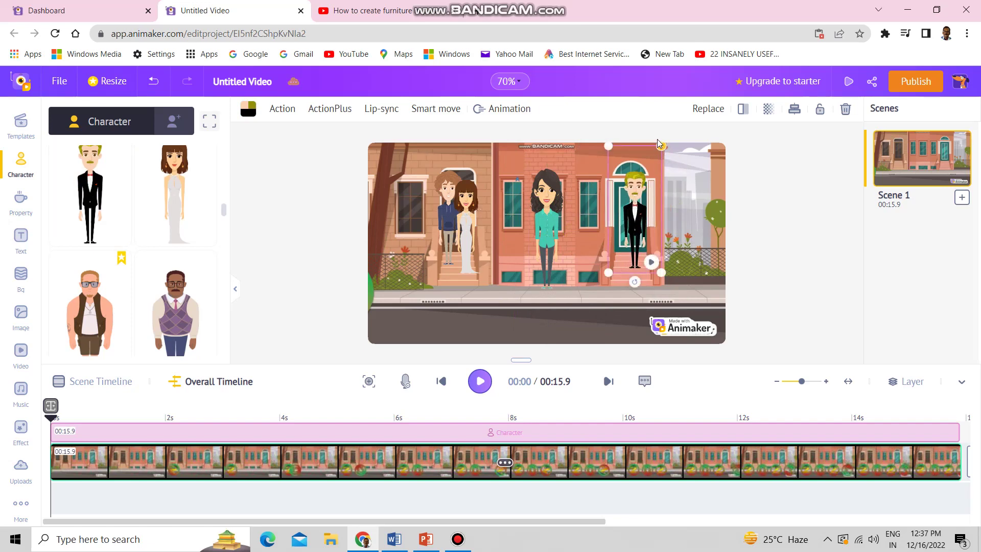
Step: Add the woman in glasses, shrink her and place her at the right edge
left_click(550, 230)
scroll(140, 254, "up", 3)
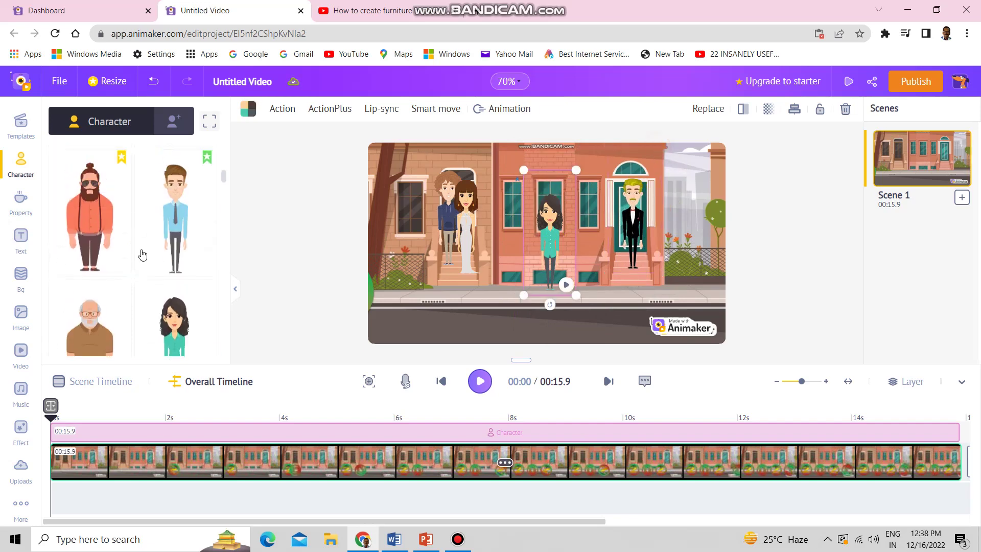
scroll(143, 255, "up", 2)
scroll(143, 255, "up", 2)
scroll(143, 255, "up", 2)
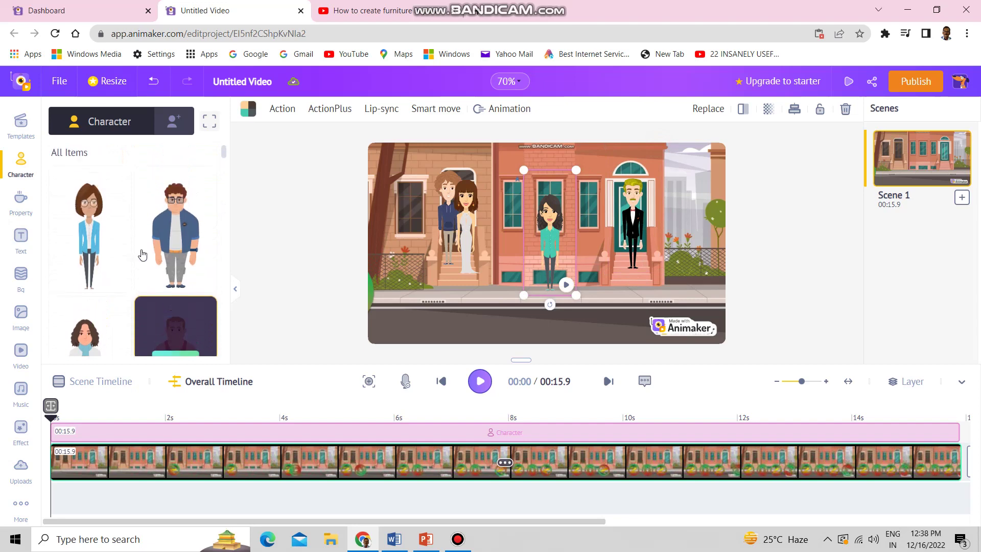
left_click(89, 230)
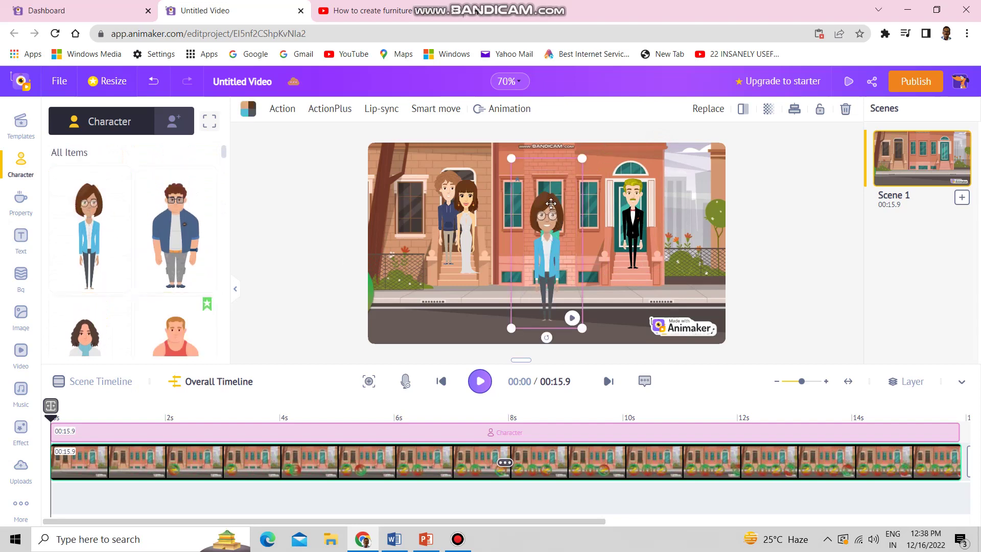
left_click_drag(511, 158, 532, 209)
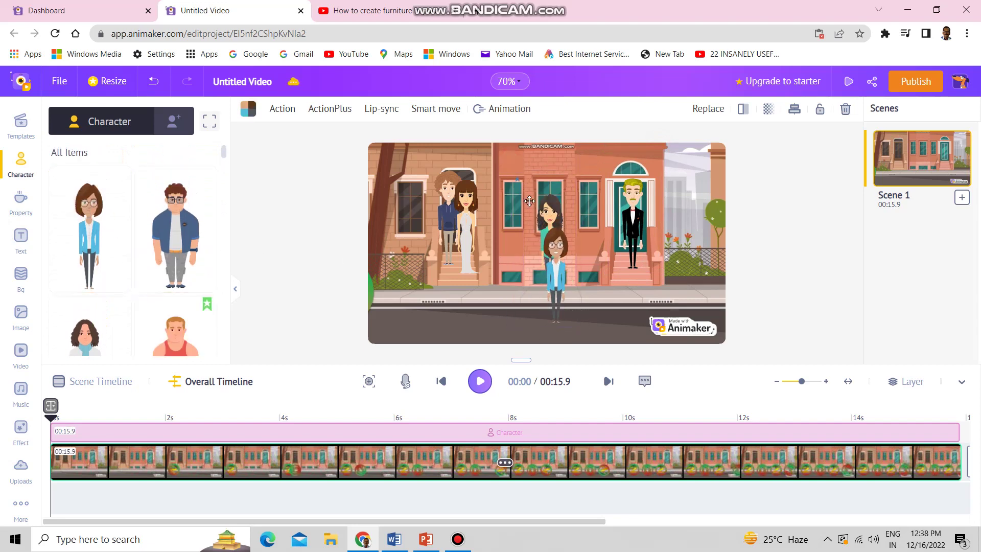
left_click_drag(653, 265, 707, 228)
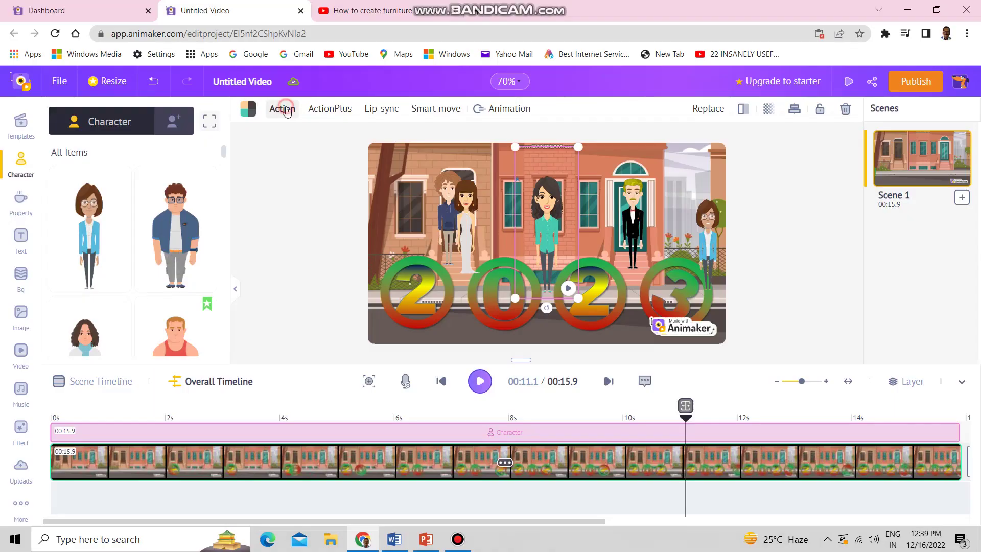
Step: Give the teal-shirt woman a waving action
left_click(287, 112)
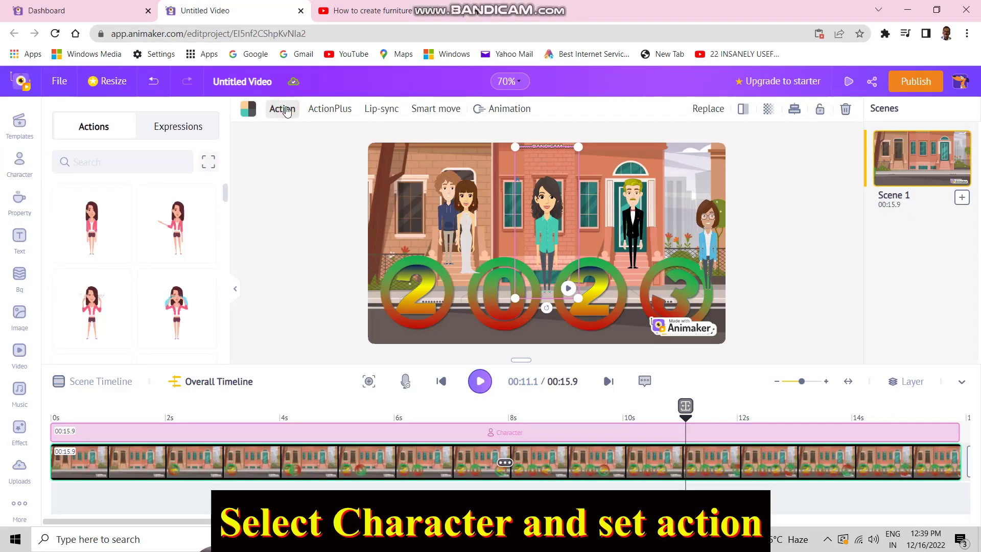
scroll(149, 256, "down", 3)
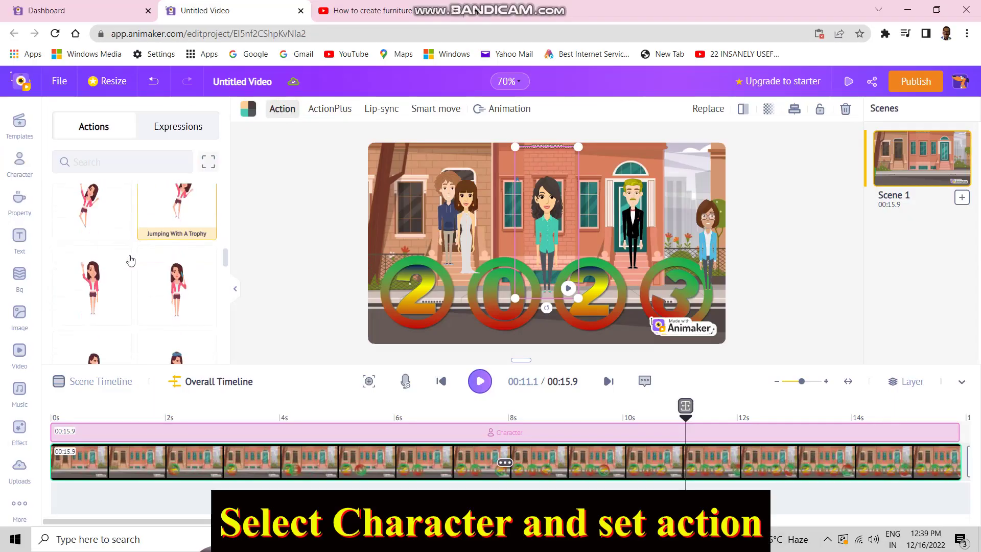
left_click(92, 278)
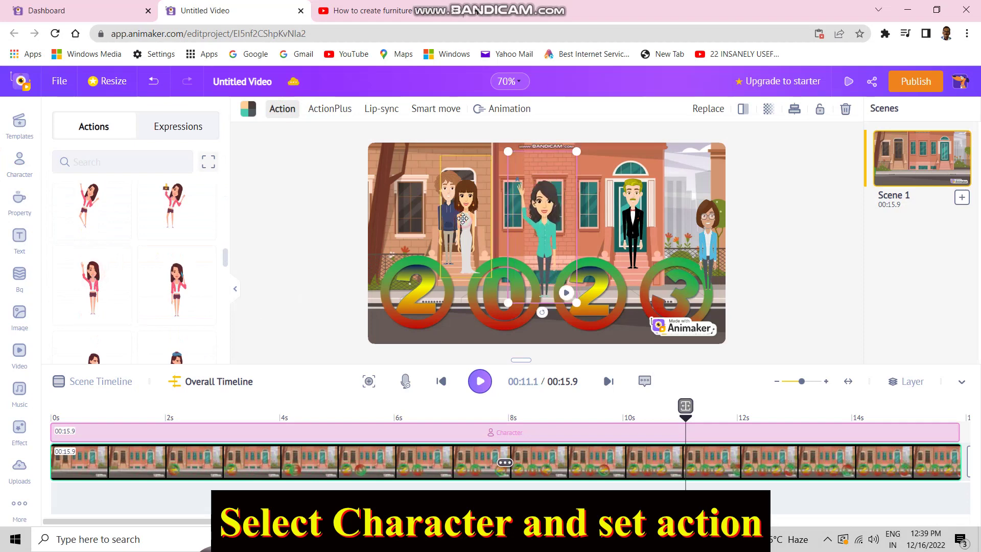
Step: Search the actions for 'clap' and apply the clap action to the woman in white
left_click(279, 111)
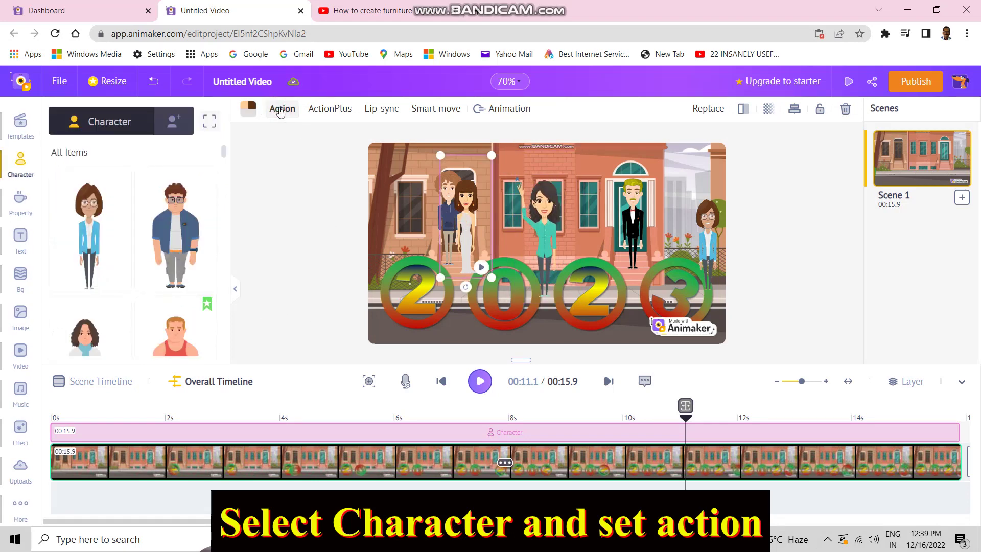
left_click(126, 153)
type("clap")
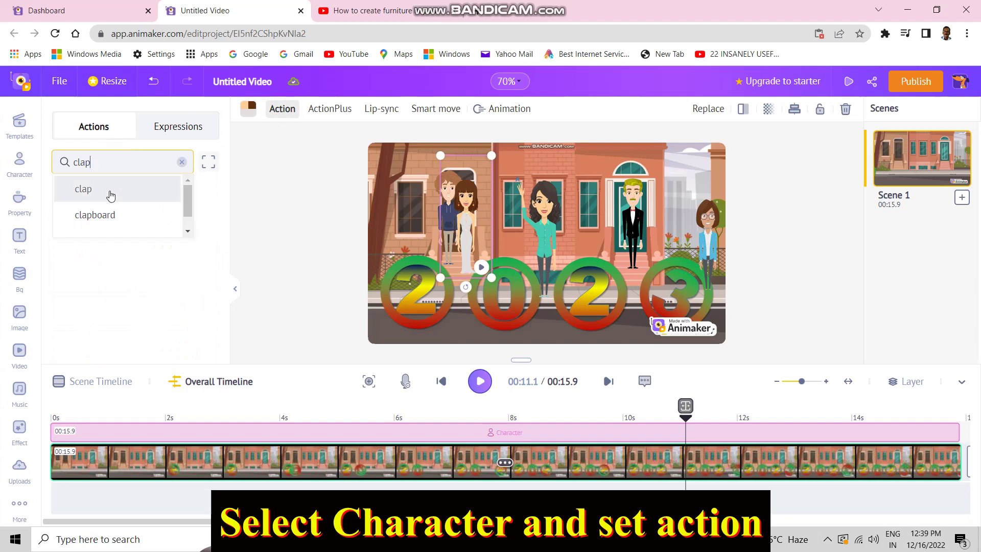
left_click(105, 191)
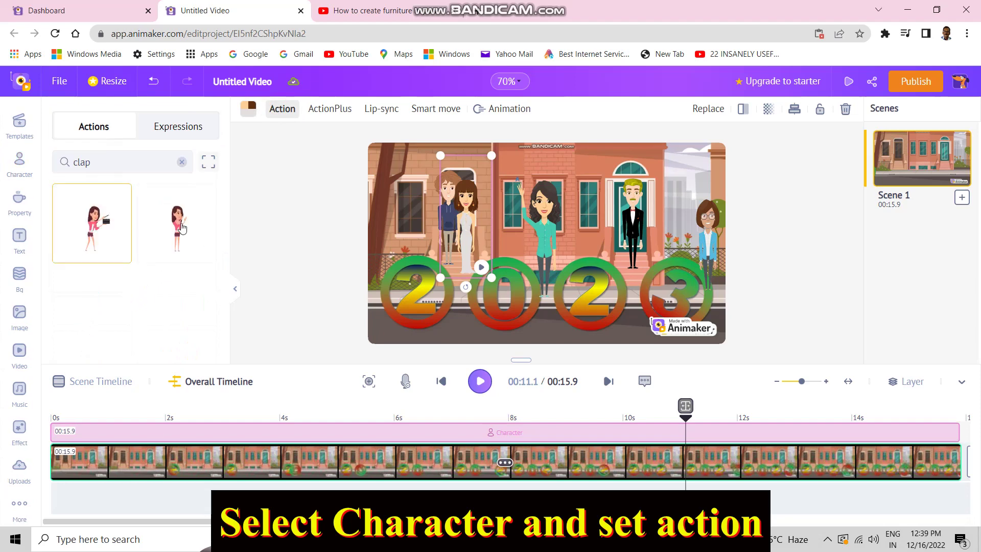
left_click(184, 228)
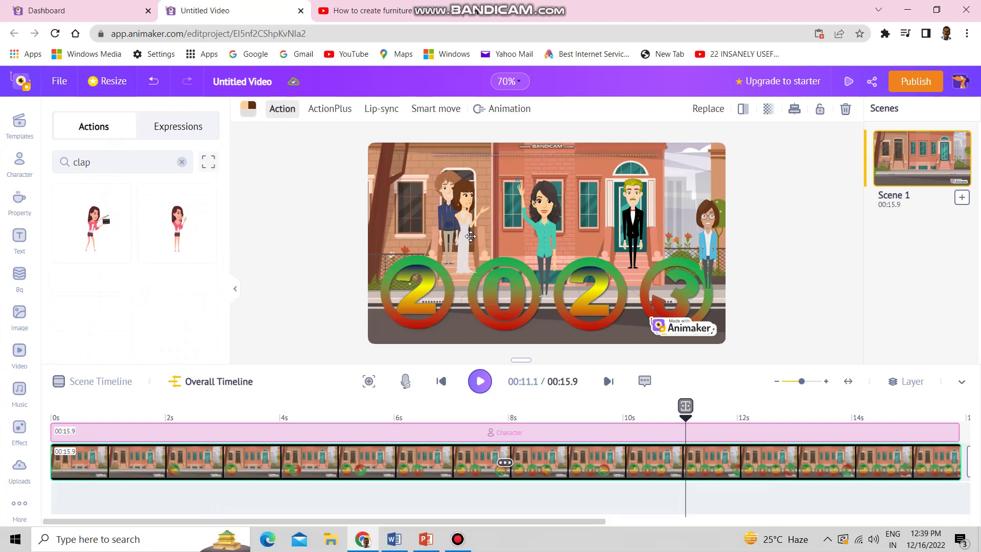
left_click(470, 236)
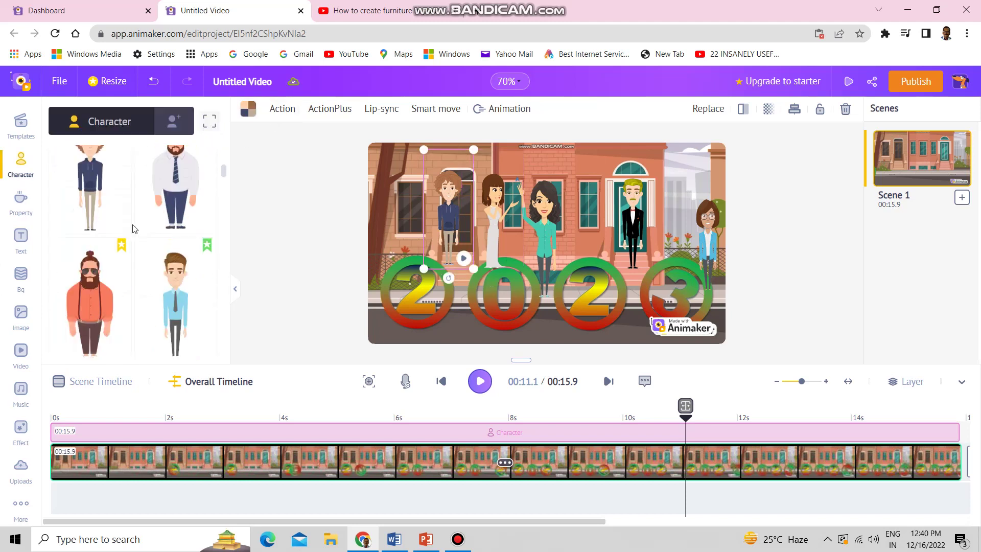
Step: Apply the Jump Happy action to the man in the hoodie
left_click(276, 109)
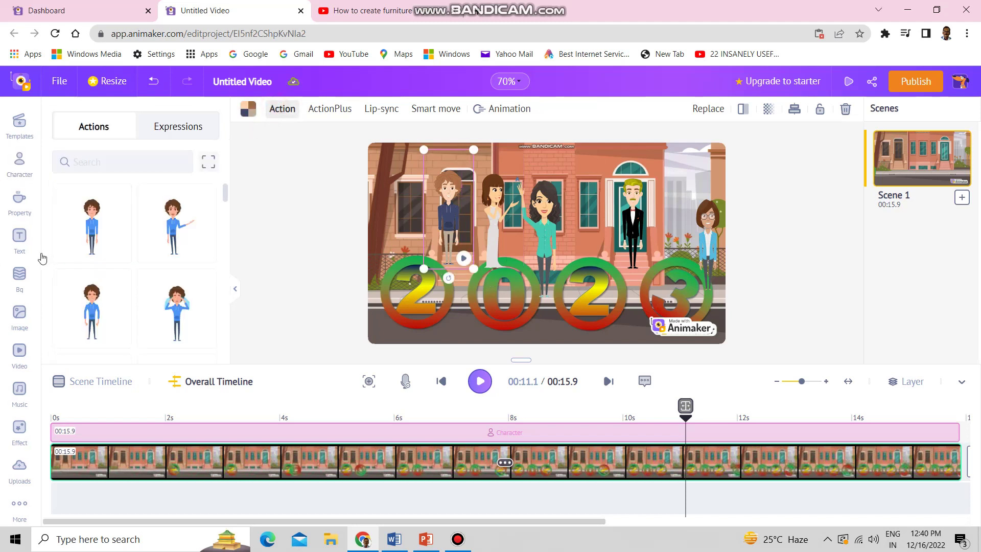
scroll(109, 277, "down", 3)
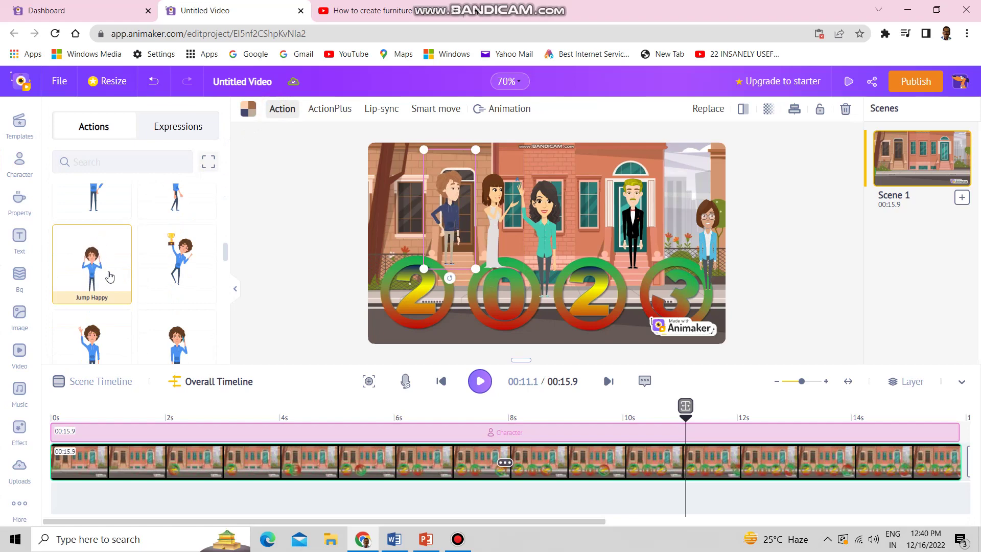
left_click(110, 276)
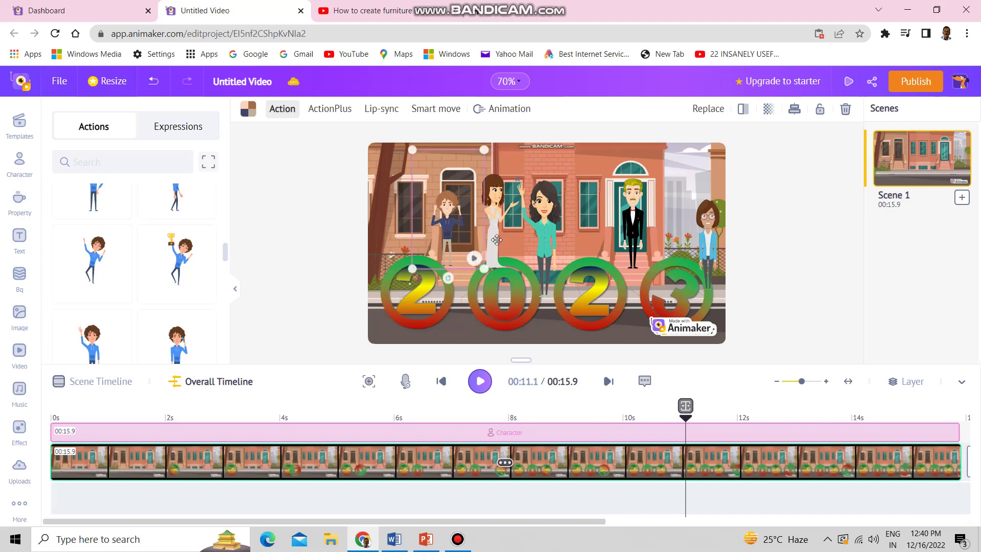
Step: Nudge the woman in white beside the hoodie man and apply the 'clap' action to the suited man
left_click_drag(477, 225, 464, 225)
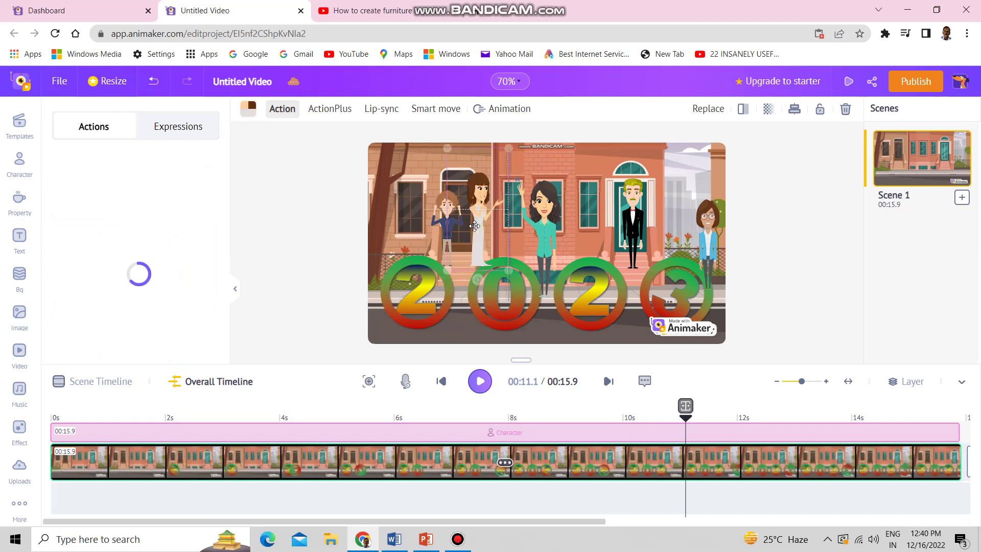
left_click(635, 222)
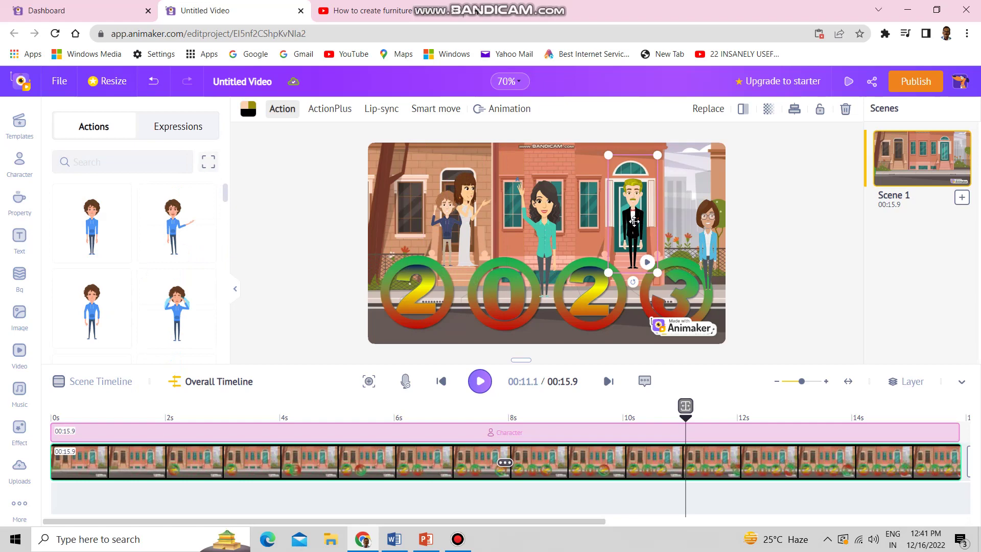
type("clap")
left_click(103, 217)
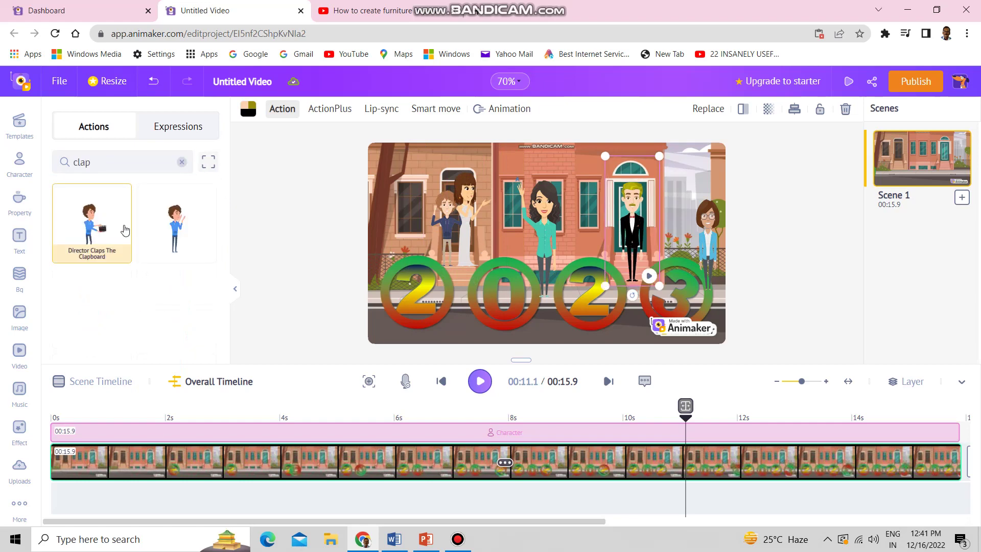
left_click(176, 218)
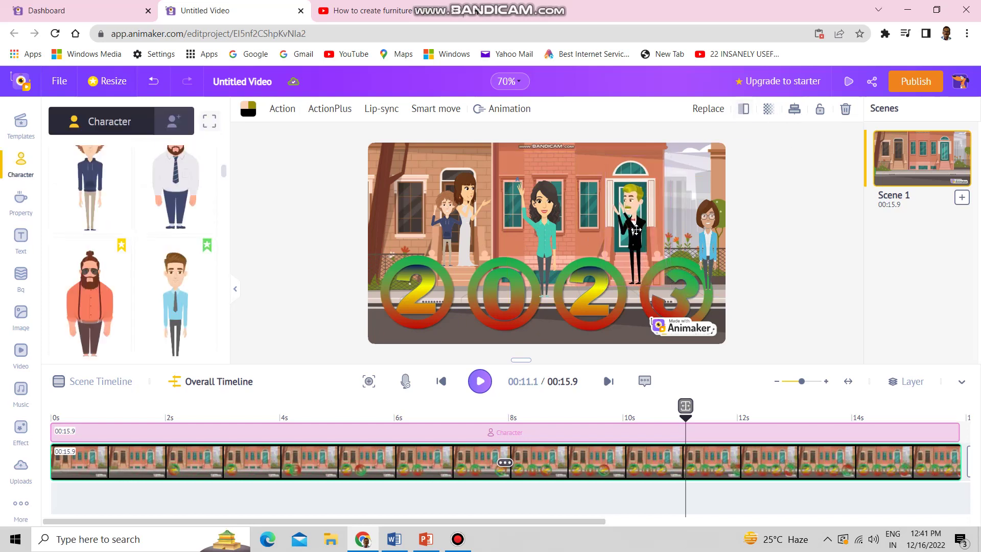
Step: Give the woman on the right the Taking Selfie action and flip her horizontally
left_click(282, 109)
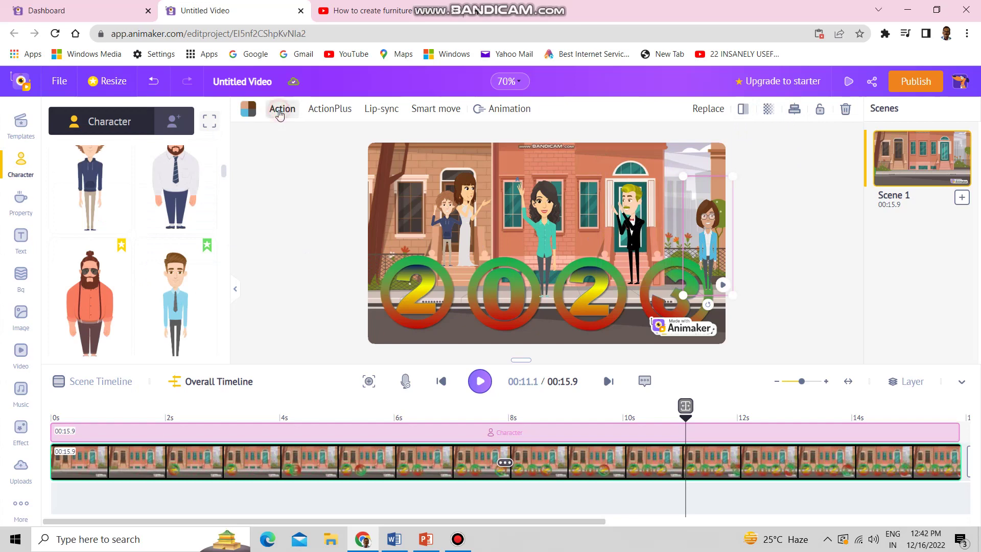
left_click(280, 109)
scroll(173, 255, "down", 1)
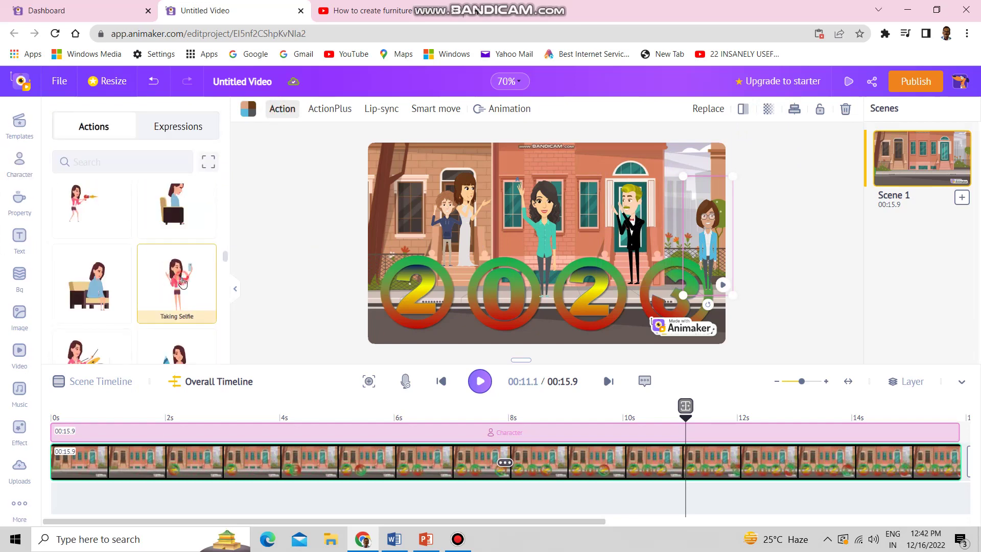
left_click(182, 282)
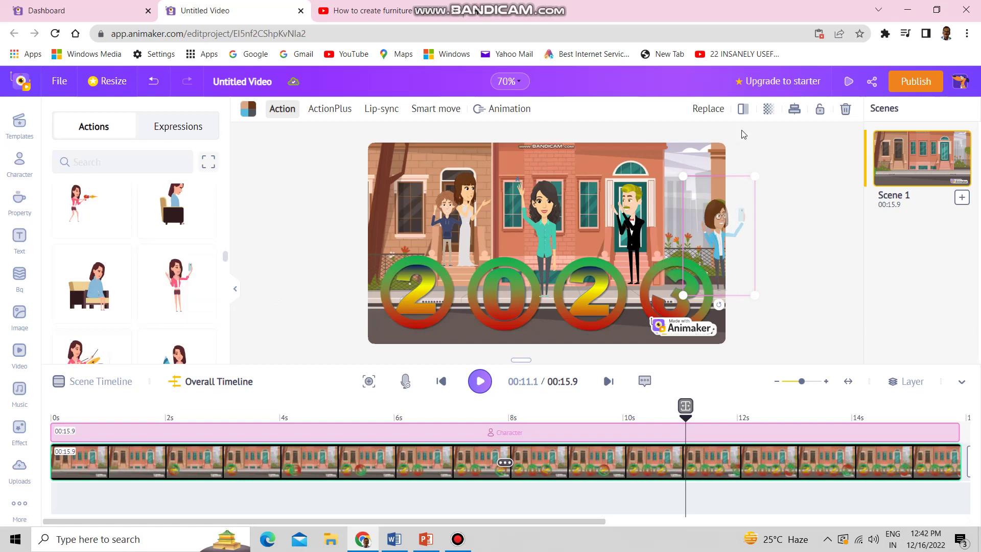
left_click(743, 109)
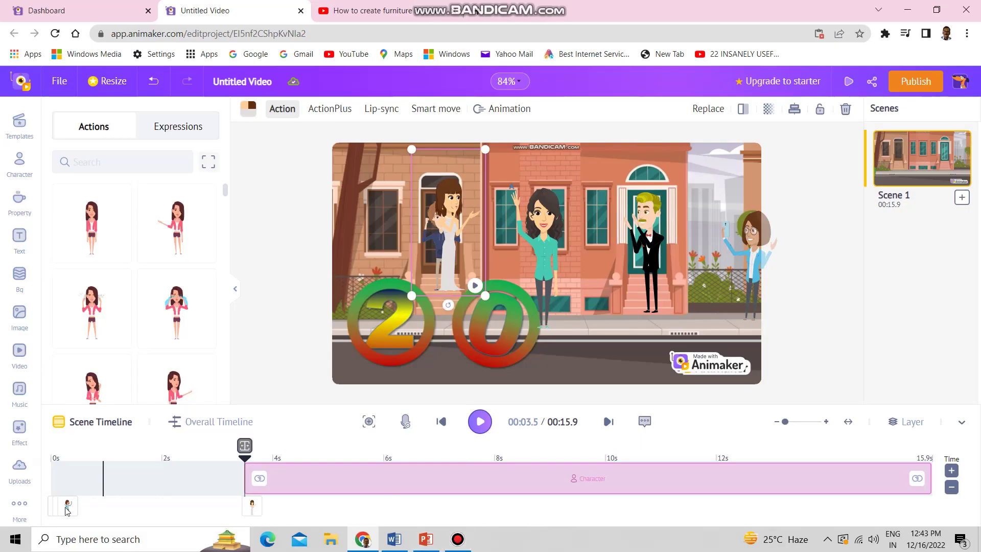
Step: Delay the hoodie man's timeline bar so he appears from 3.5 s
mouse_move(68, 513)
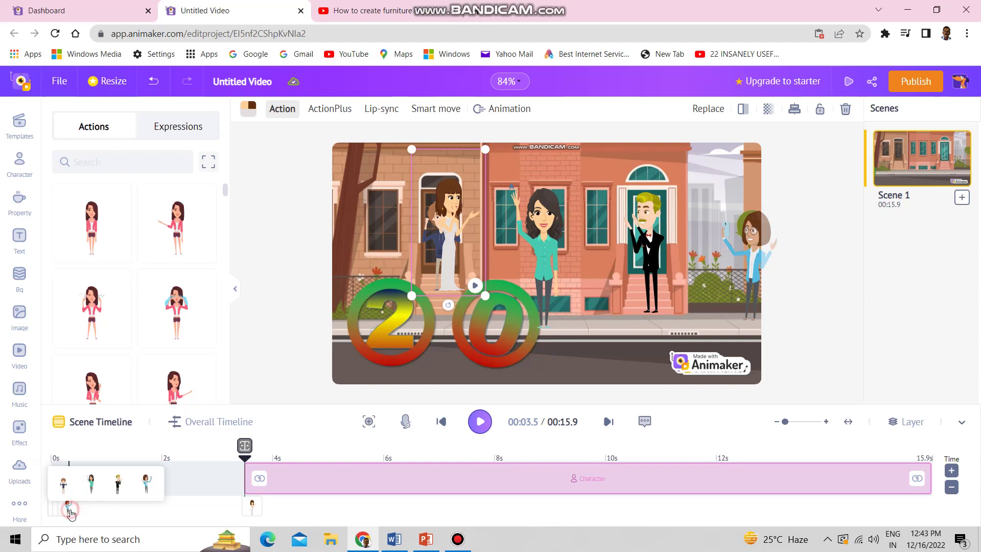
left_click(63, 486)
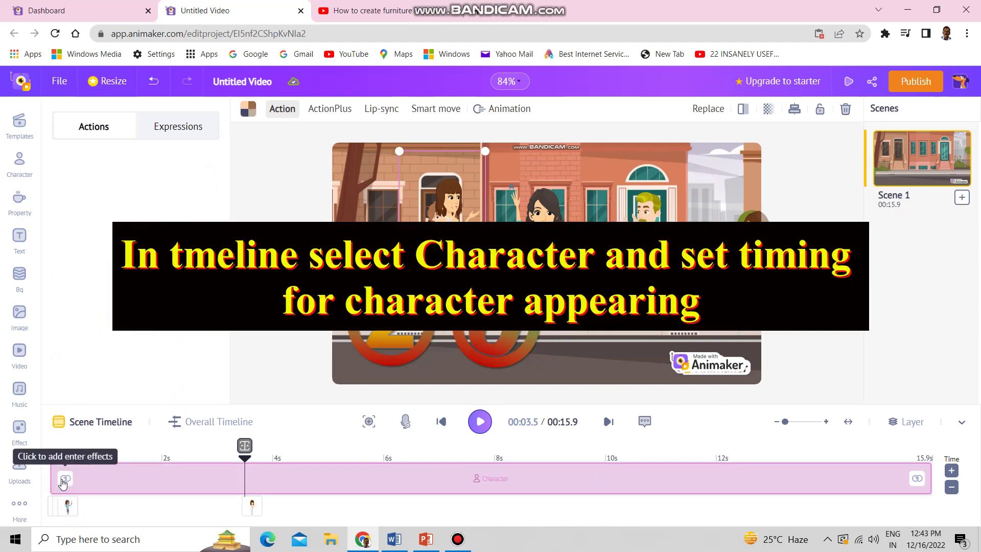
left_click_drag(82, 488, 248, 505)
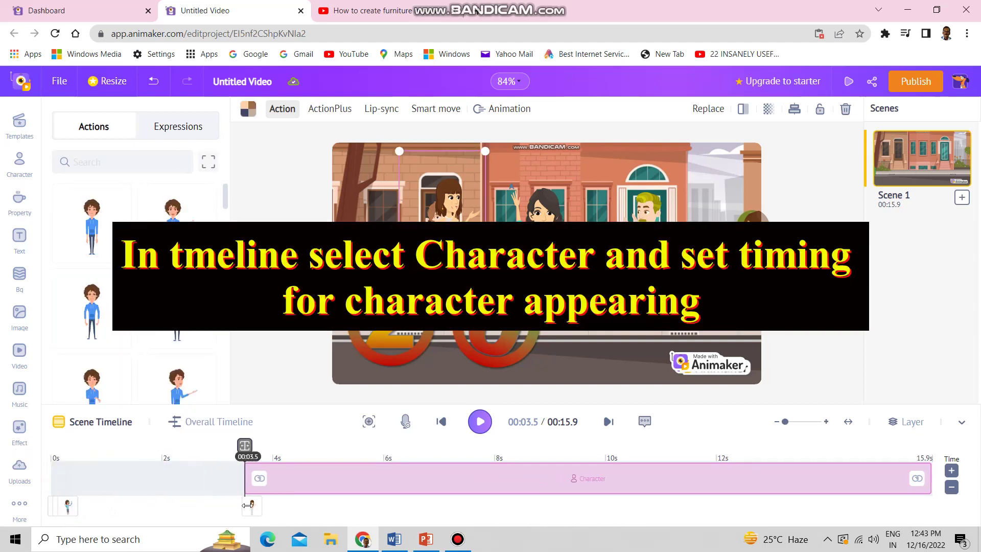
Step: Move the playhead to 7 s and start the tuxedo man's bar there
left_click(70, 511)
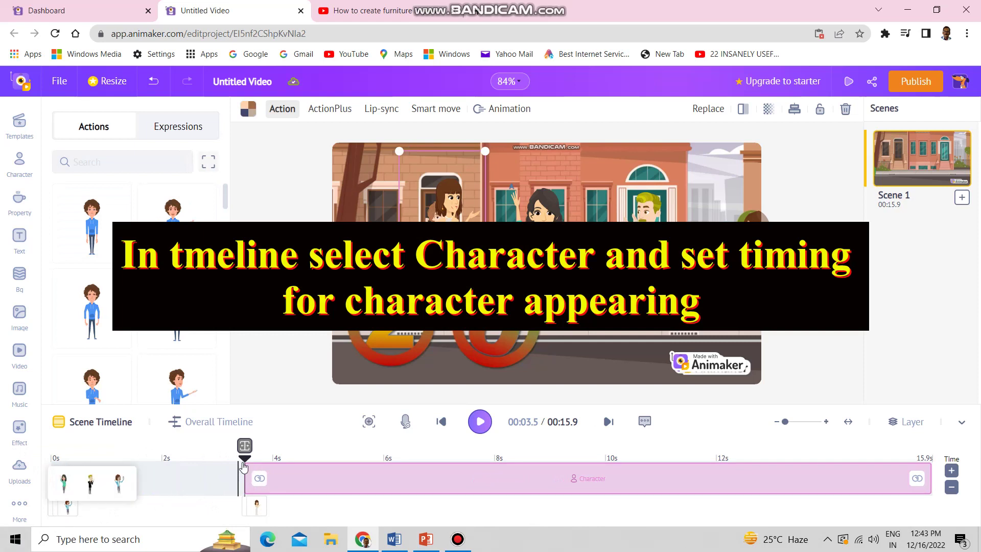
left_click_drag(249, 463, 443, 484)
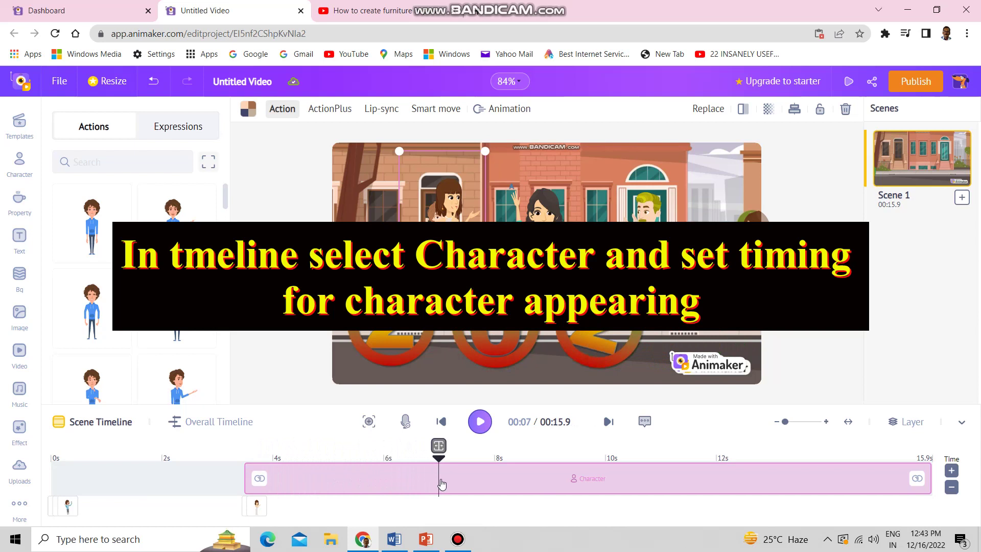
left_click(67, 509)
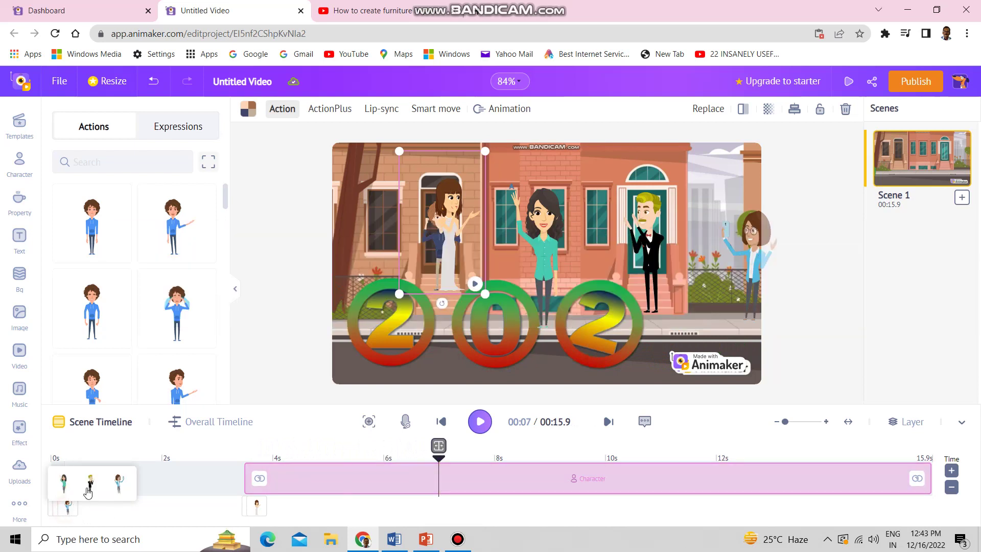
left_click(88, 486)
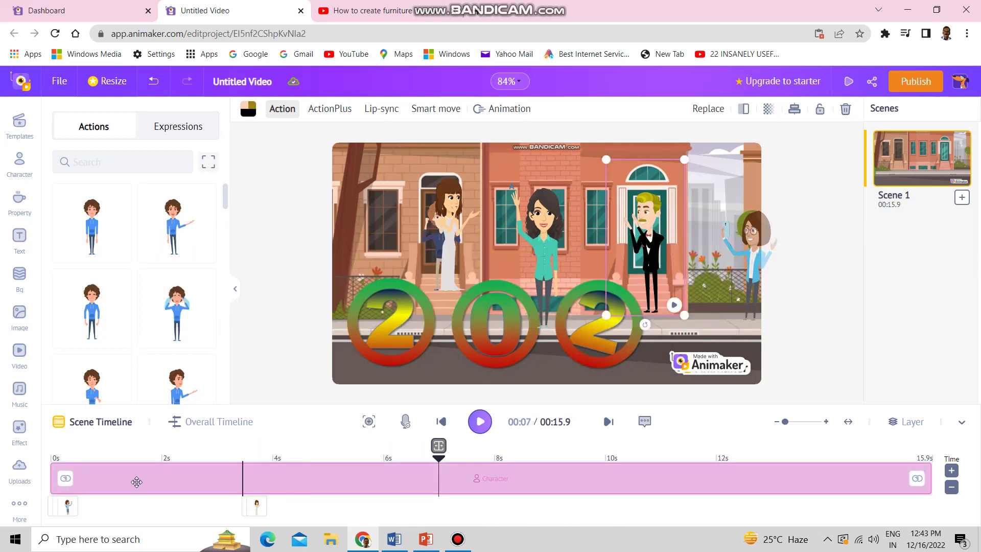
left_click_drag(49, 480, 438, 518)
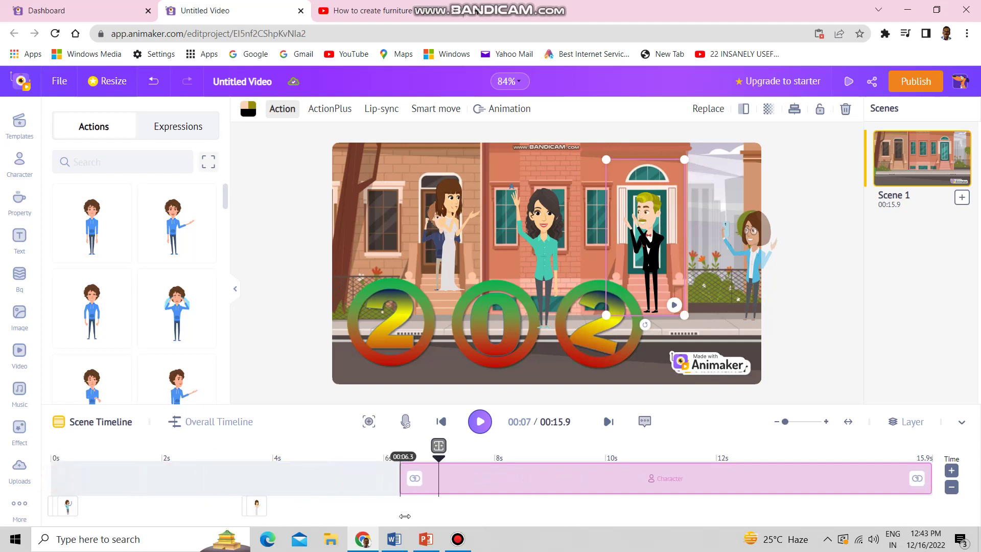
left_click_drag(438, 518, 439, 518)
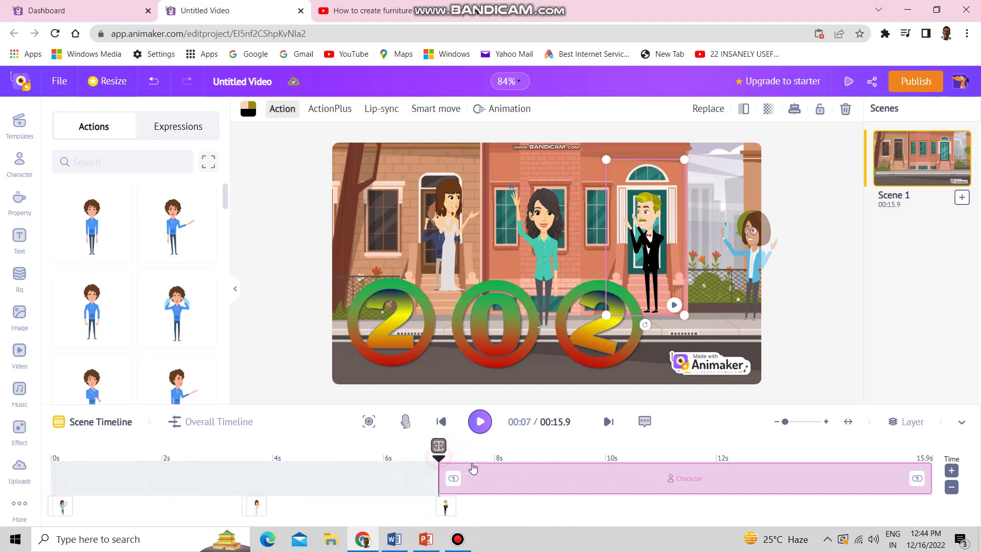
Step: Move the playhead to 11 s and make the right-hand woman appear from there
left_click_drag(439, 459, 661, 500)
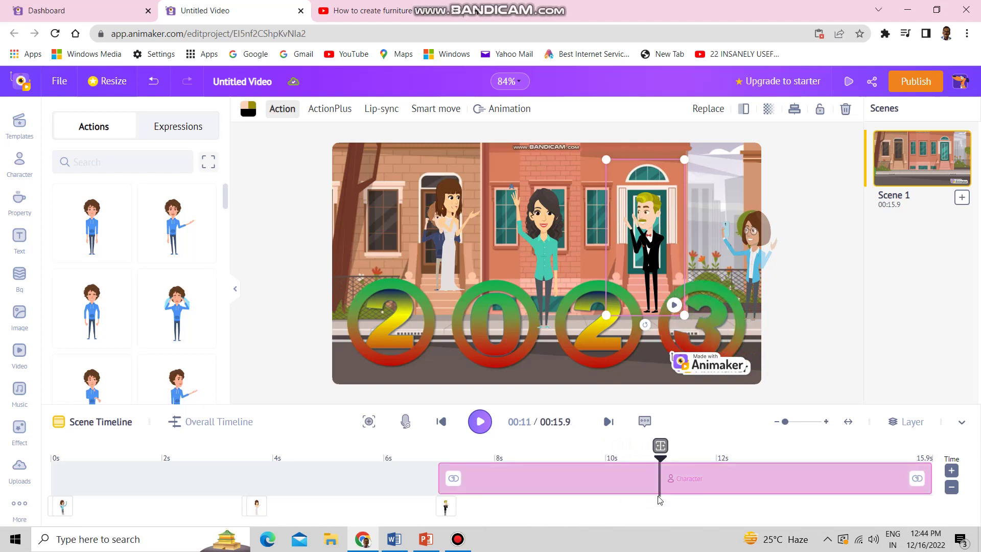
mouse_move(70, 511)
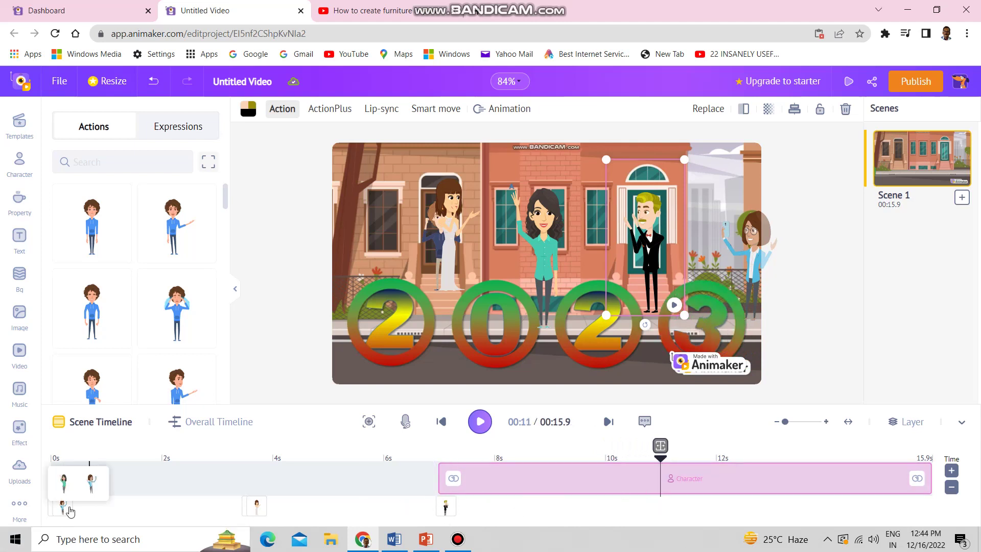
left_click(92, 483)
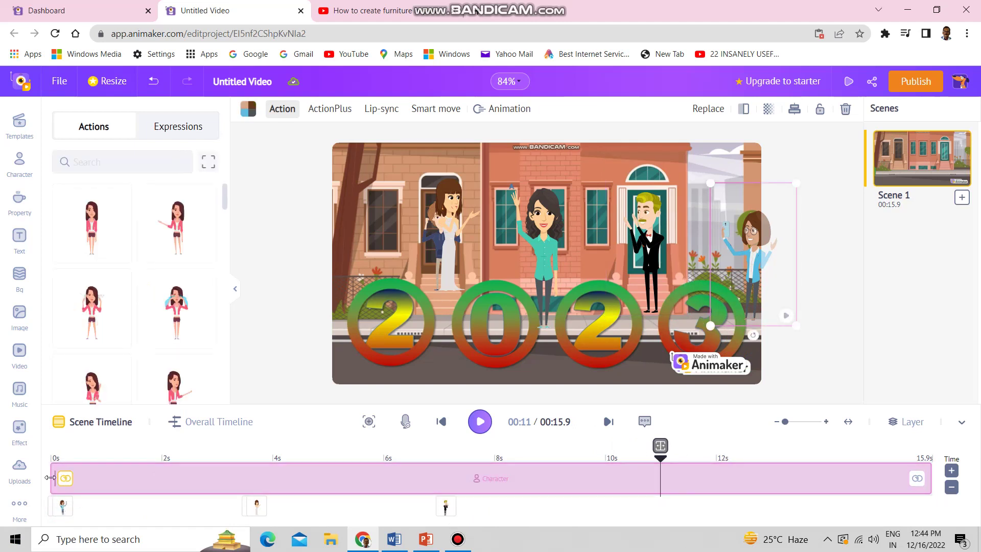
mouse_move(50, 479)
left_mouse_down()
mouse_move(576, 485)
mouse_move(651, 491)
mouse_move(659, 503)
left_mouse_up()
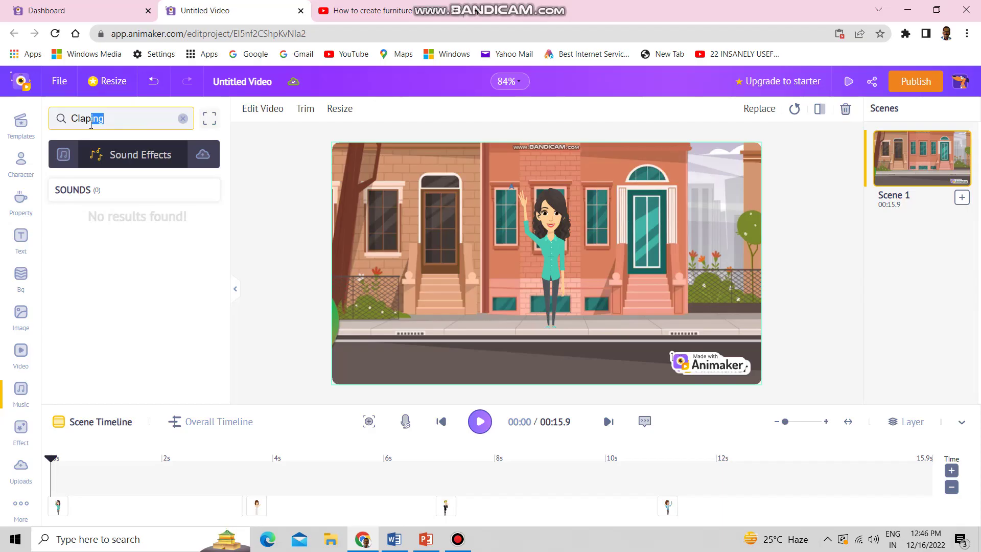
Step: Search for clap sounds, place clap-slow around 3.5 s and clap-medium around 7.6 s
key("Return")
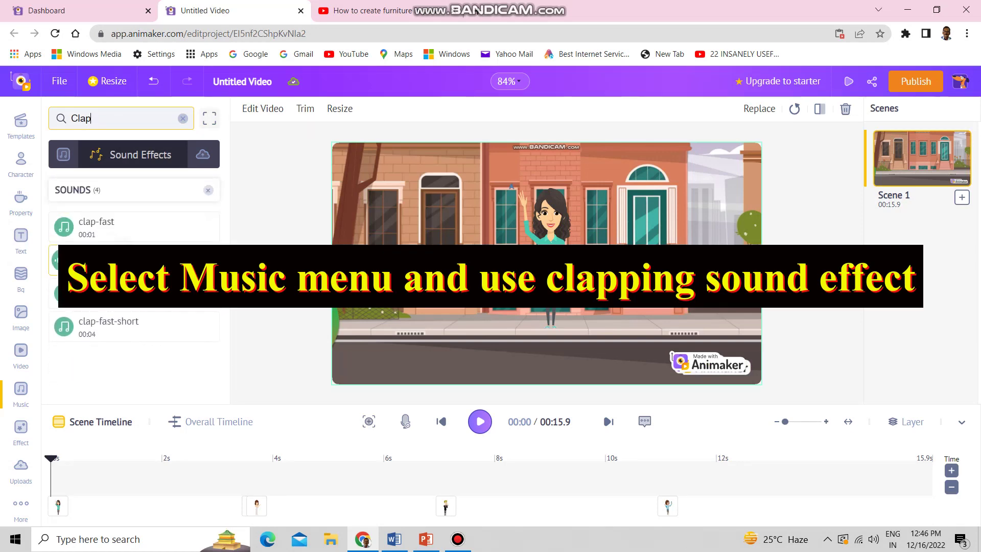
left_click(97, 259)
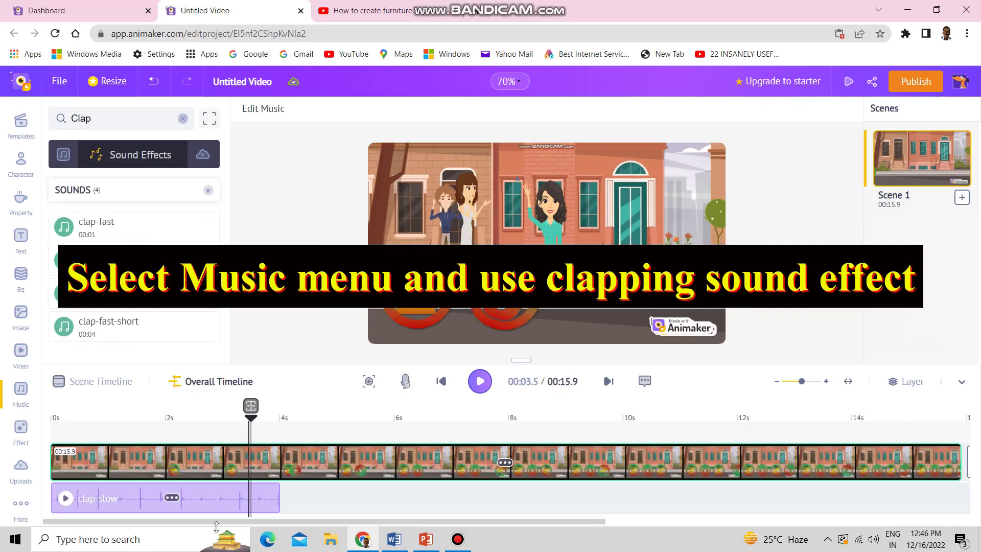
left_click_drag(199, 492, 399, 520)
left_click(486, 417)
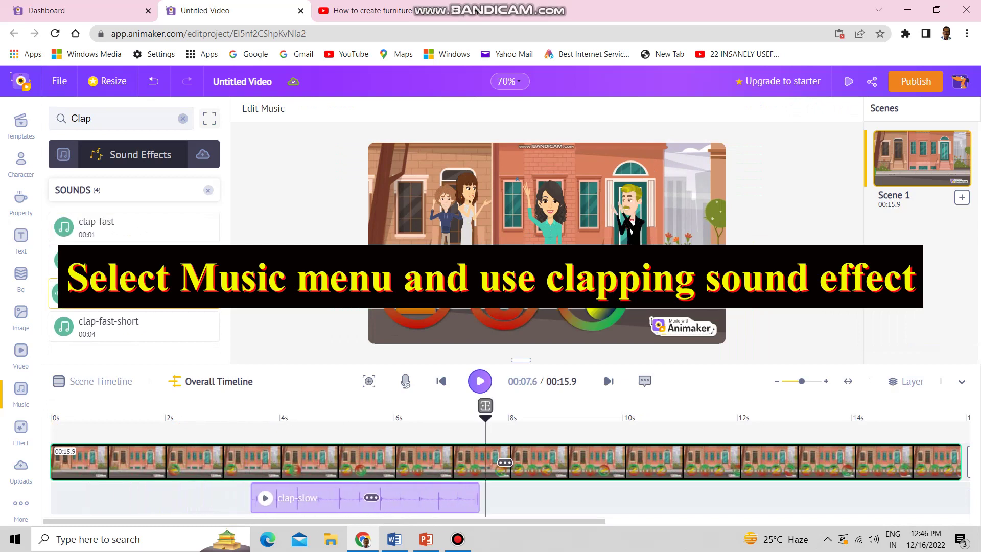
left_click(128, 293)
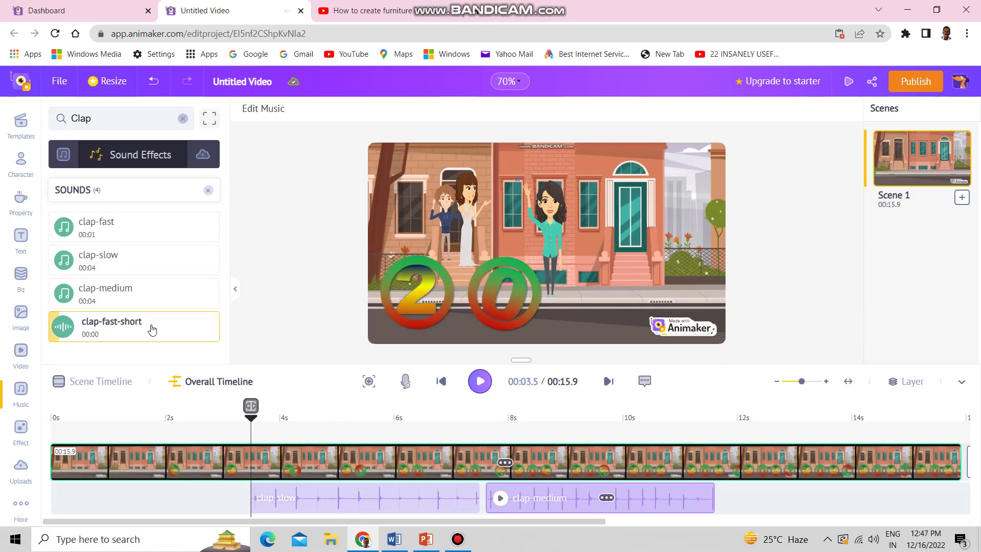
Step: Add clap-fast-short, clap-fast clips around 8.8 s, and clap-medium at about 11 s
left_click(149, 326)
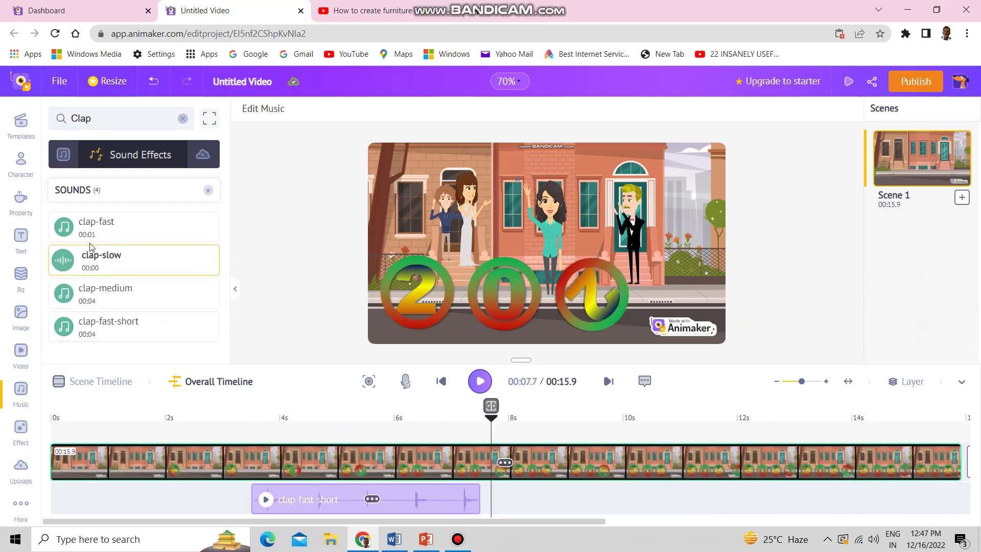
left_click(96, 223)
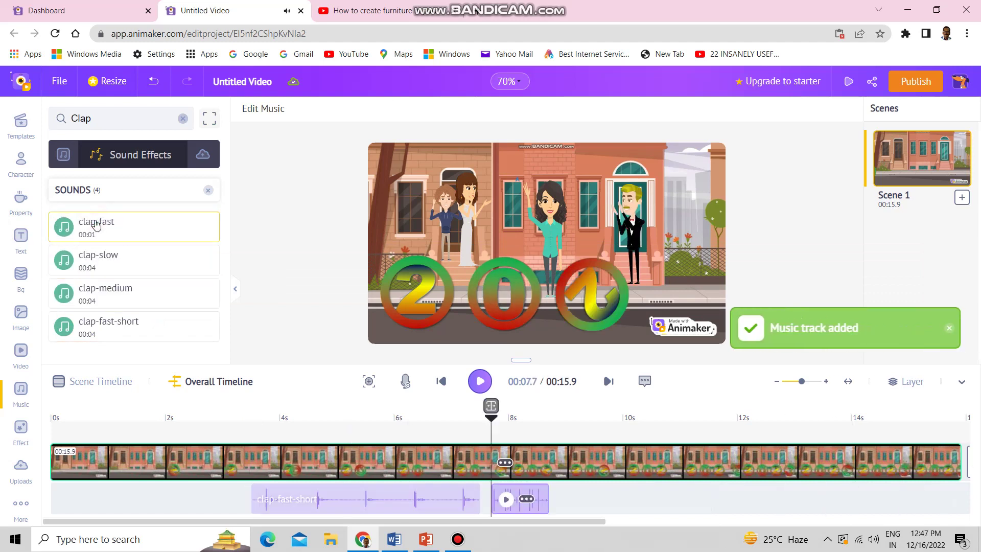
left_click_drag(491, 429, 555, 434)
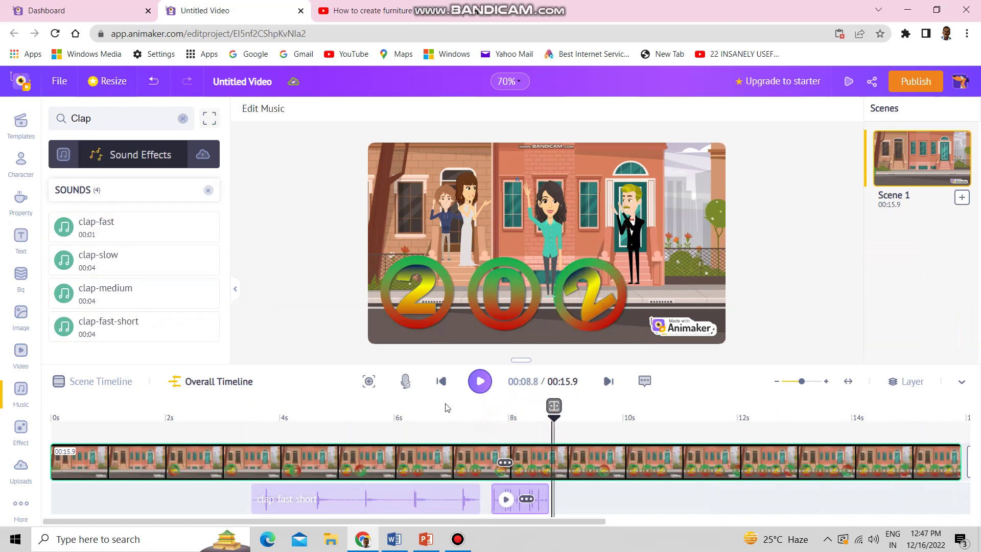
left_click(95, 223)
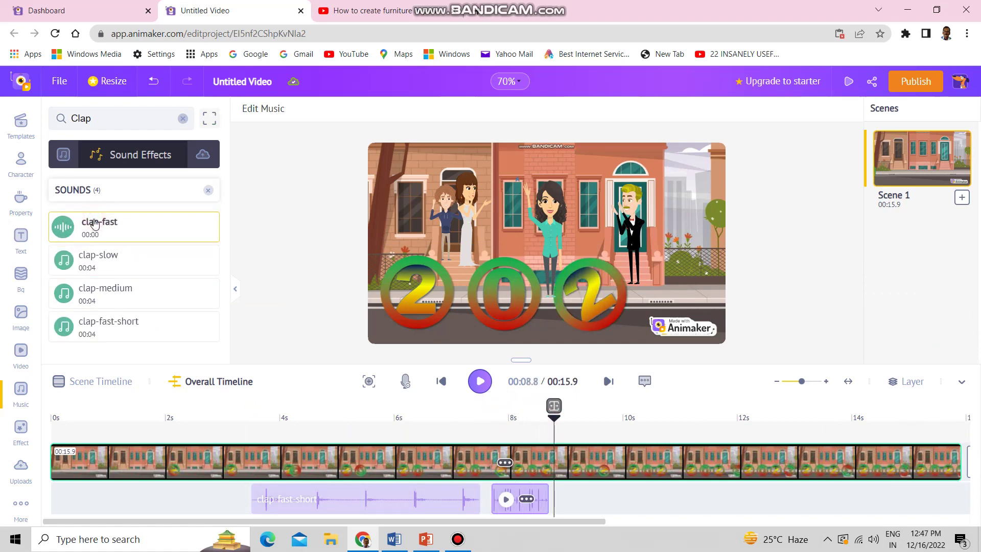
left_click_drag(556, 421, 685, 421)
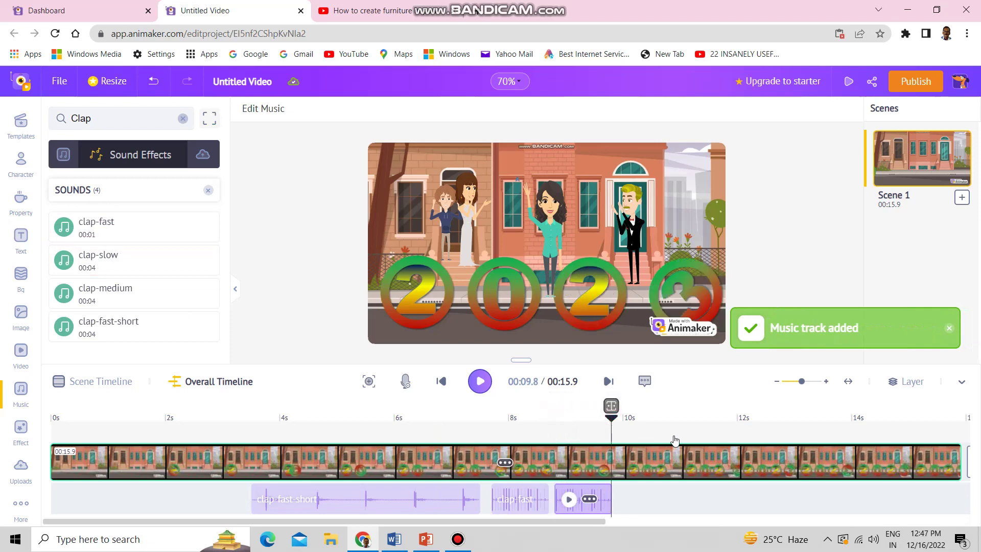
left_click(113, 271)
left_click(102, 292)
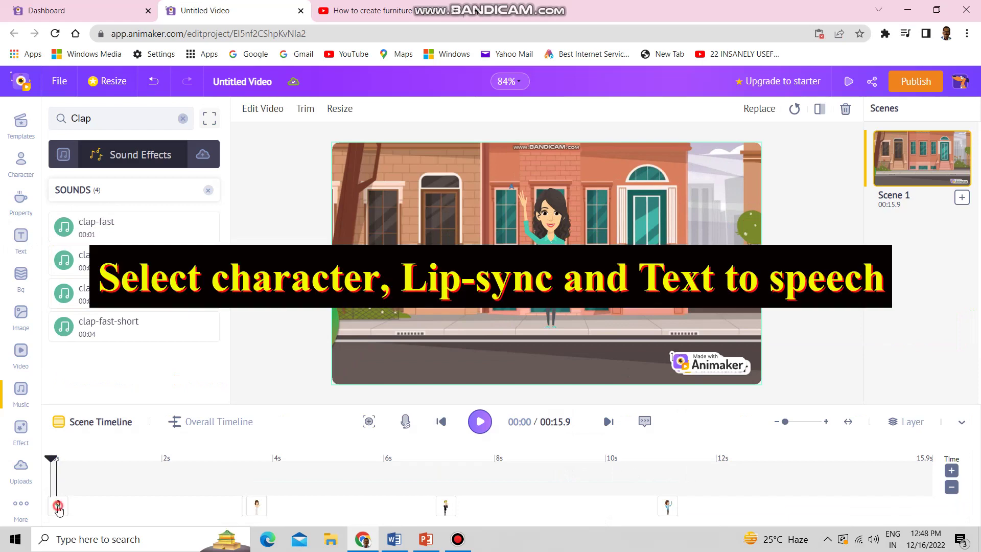
Step: Add a 'Happy New Year' text-to-speech lip-sync for the woman, Female voice Kimberly, to the timeline
left_click(57, 507)
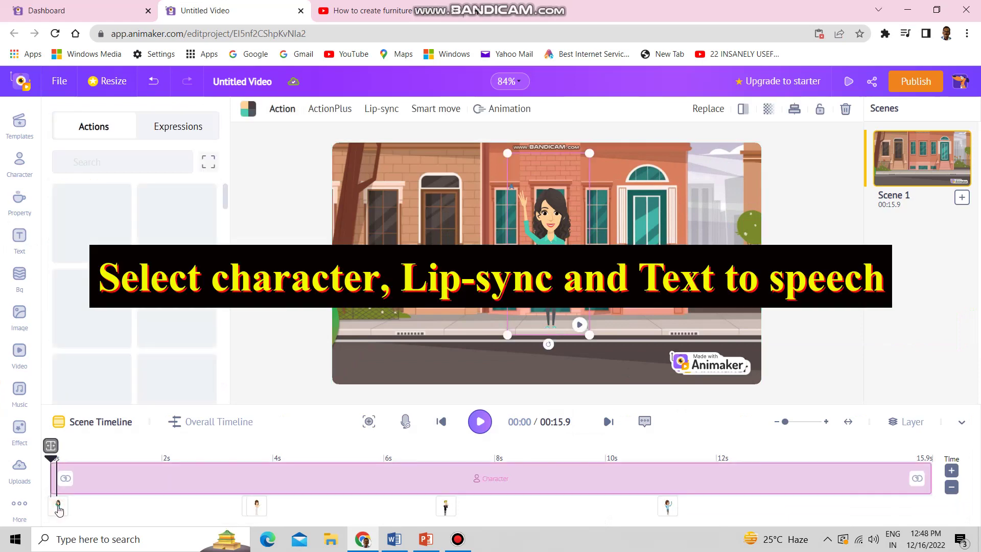
left_click(382, 109)
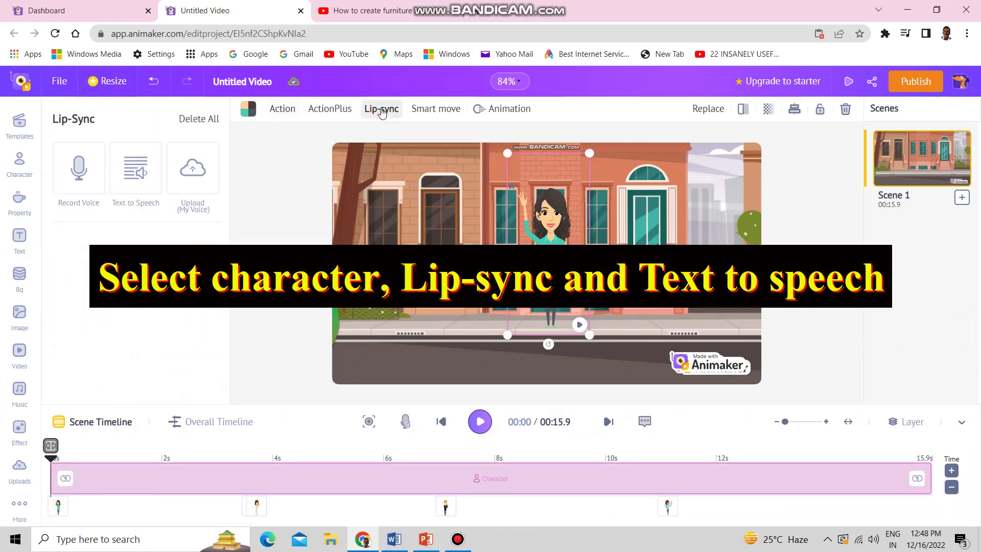
left_click(118, 168)
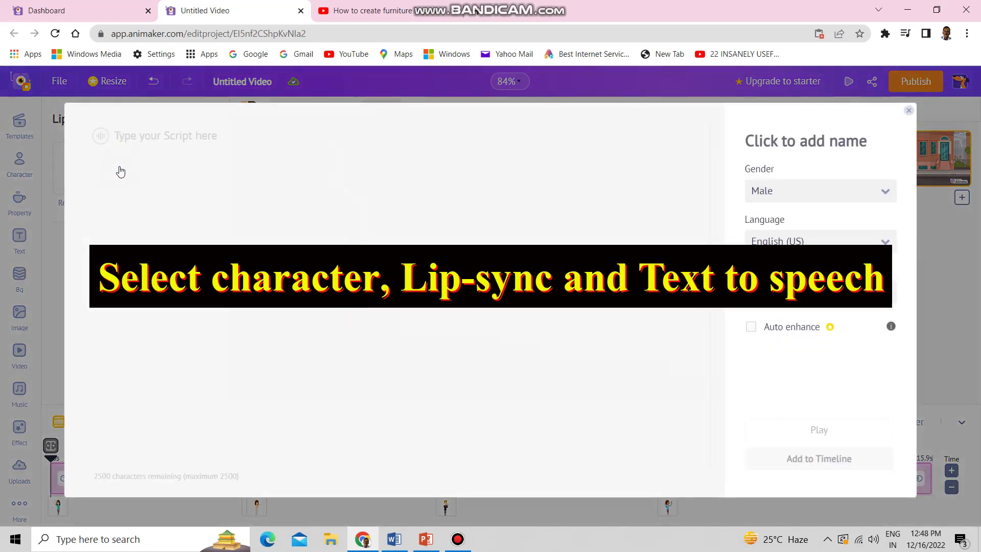
type("Happy New Year")
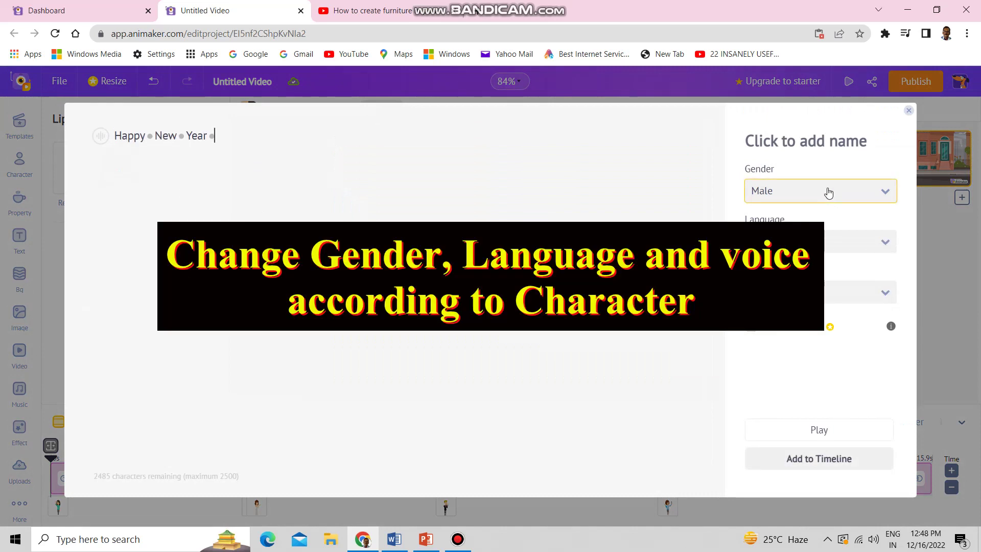
left_click(828, 192)
left_click(813, 219)
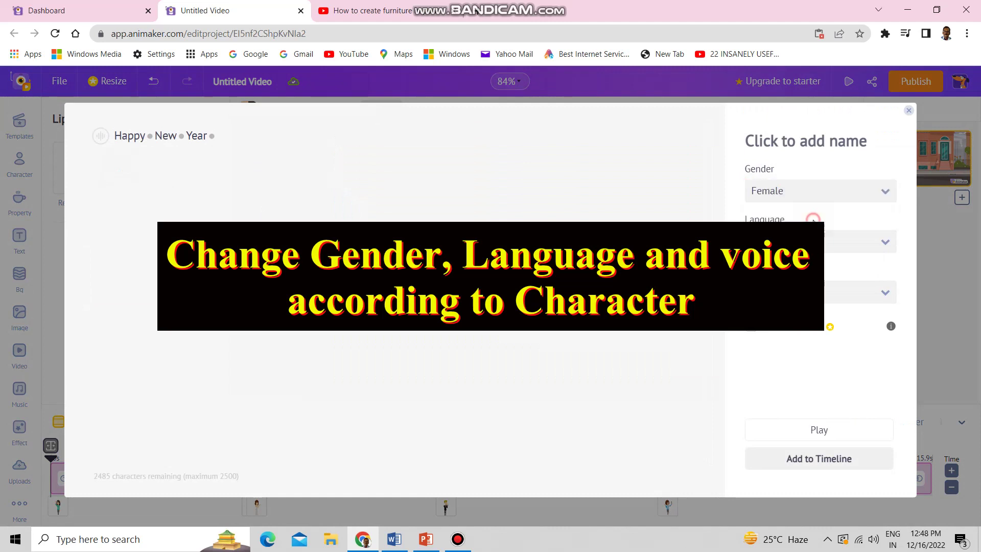
left_click(813, 293)
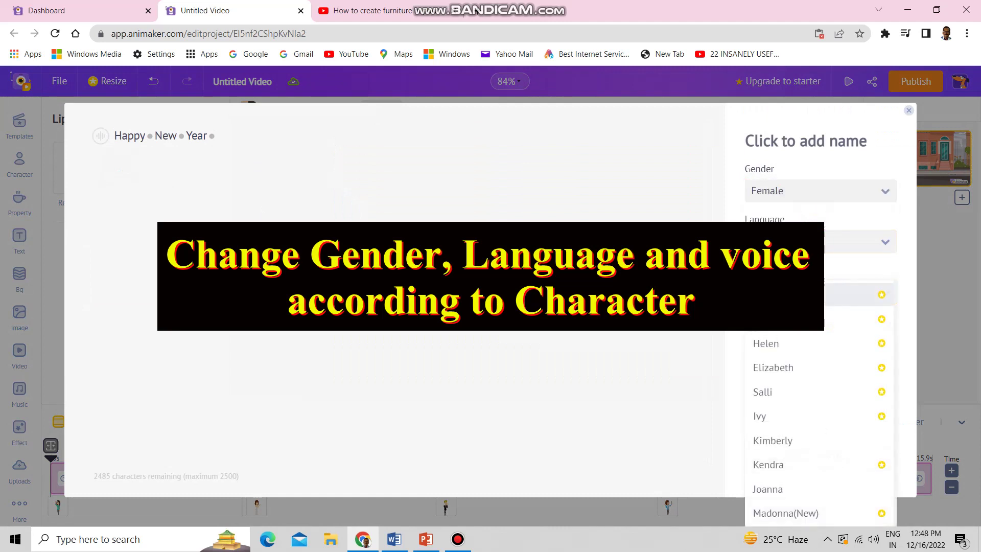
left_click(816, 441)
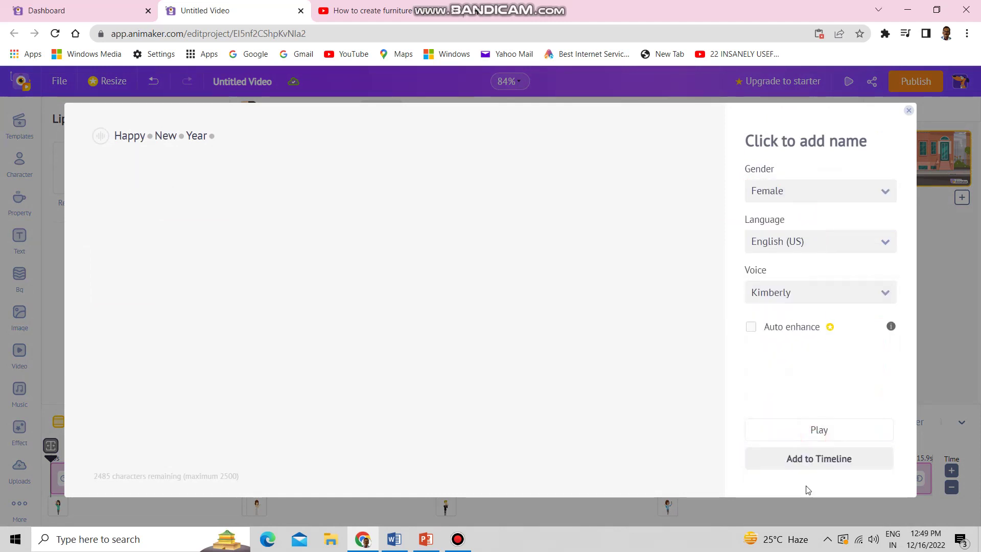
left_click(832, 462)
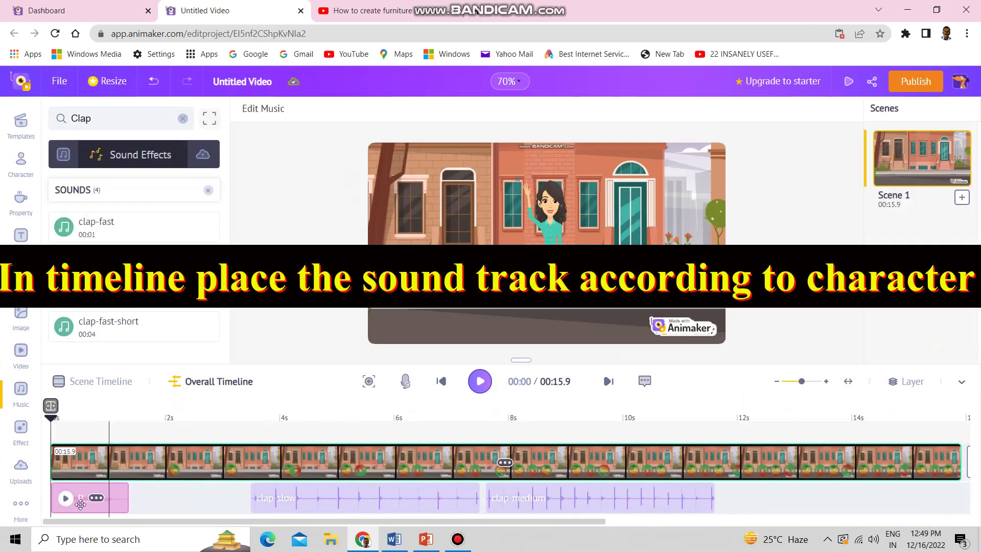
Step: Move the greeting clip to start near 1.8 s and paste the 2023 wishes script for the suited man
left_click_drag(82, 486, 190, 489)
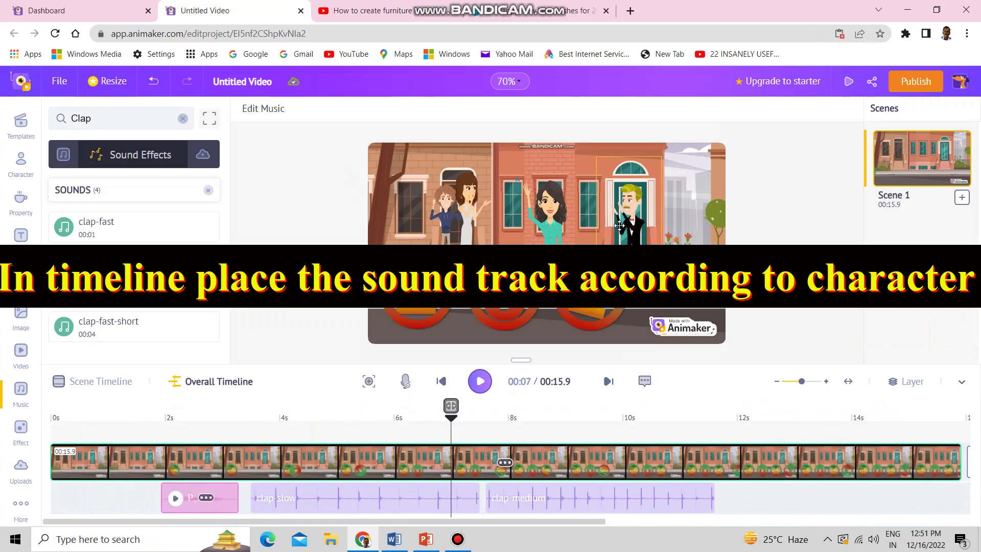
left_click(372, 112)
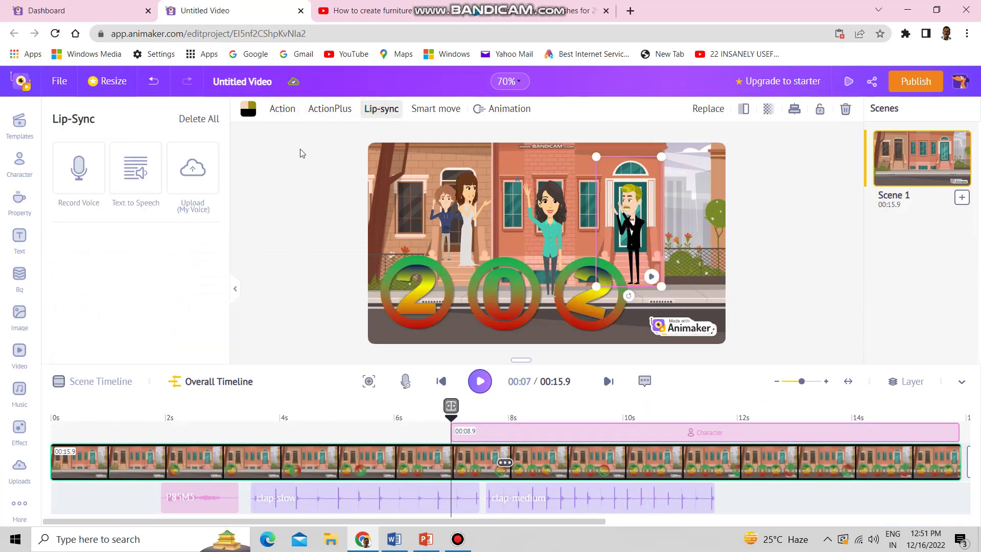
left_click(130, 173)
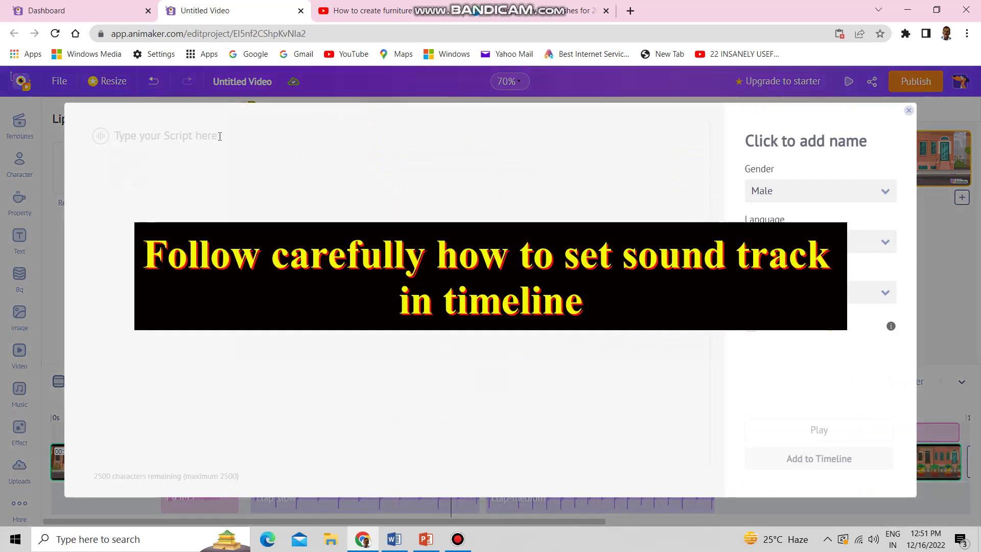
type("Wishing you health, wealth, and new blessings to count each day in 2023.")
Step: Voice the suited man's 2023 wishes with Arjun in Indian English and add them to the timeline
left_click(818, 241)
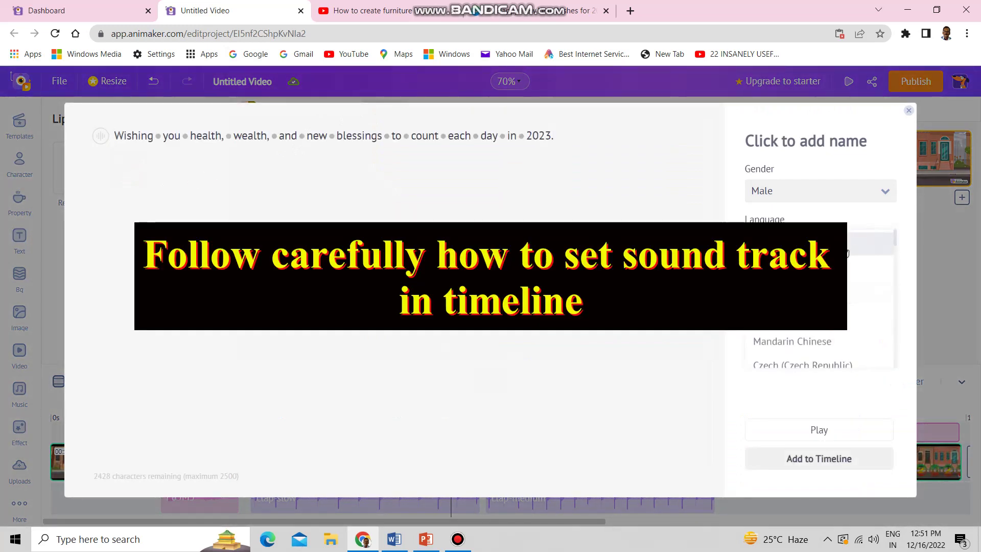
scroll(818, 302, "down", 2)
scroll(818, 301, "down", 2)
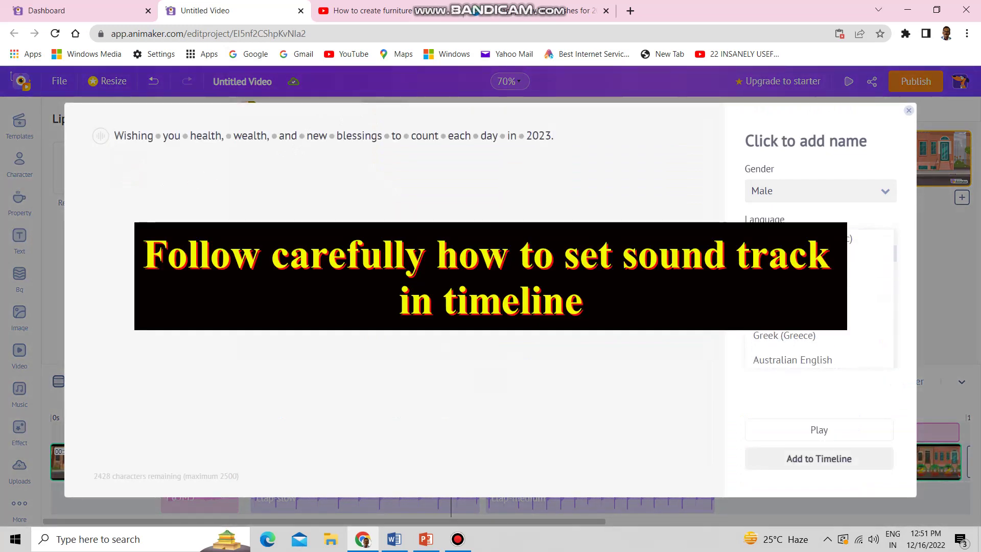
scroll(817, 302, "down", 1)
scroll(818, 301, "down", 1)
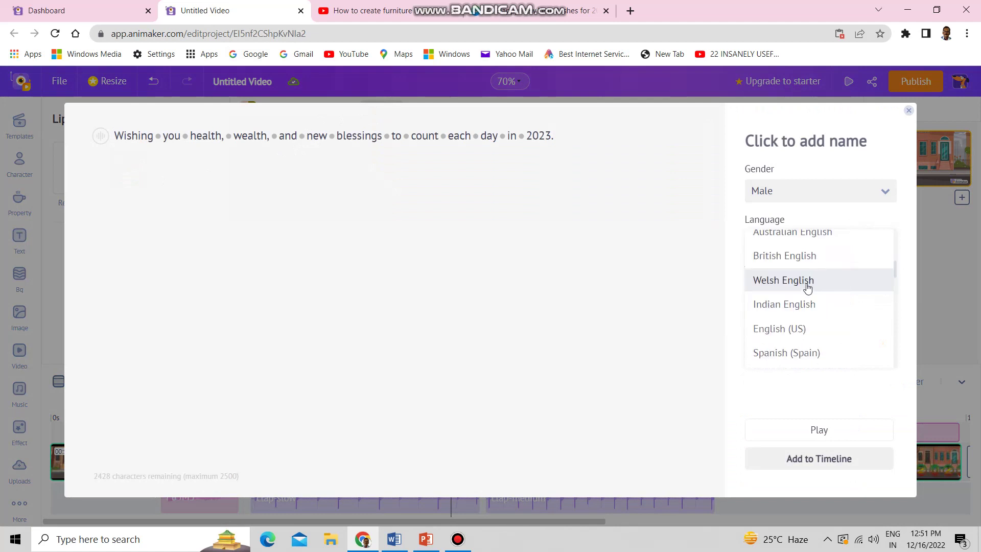
left_click(805, 303)
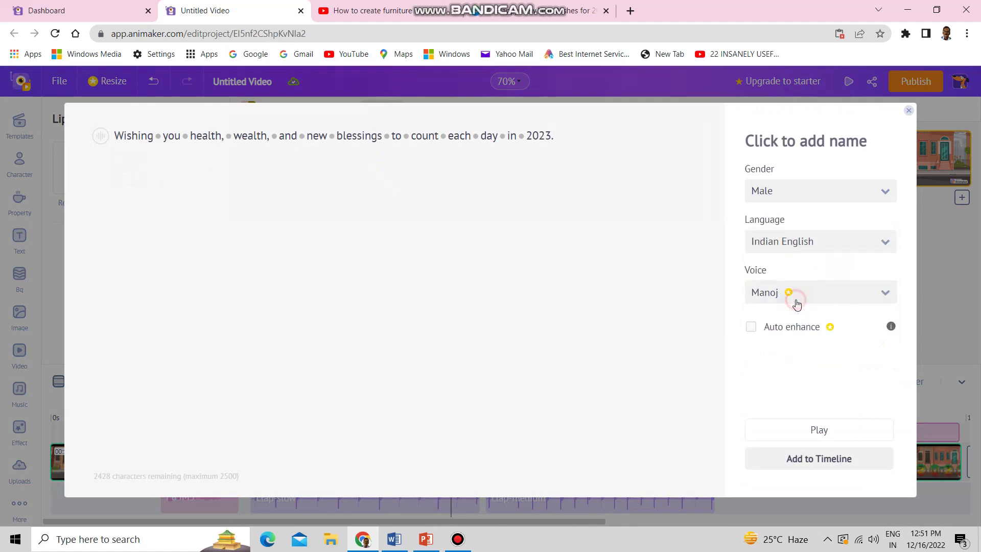
left_click(823, 293)
left_click(814, 322)
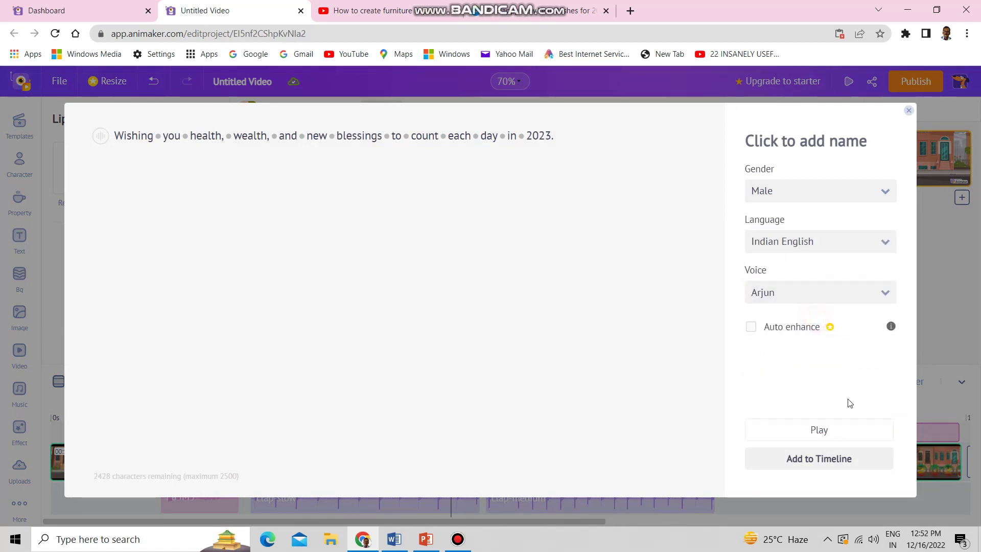
left_click(829, 458)
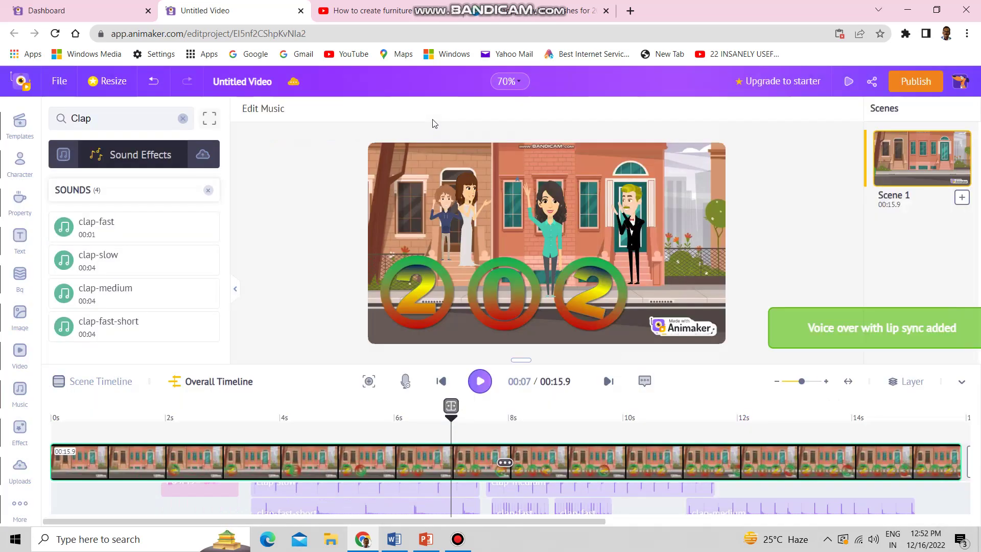
Step: Give the woman a text-to-speech script: 'Wishing you health, wealth, and new blessings to count each day in 2023.'
left_click(541, 238)
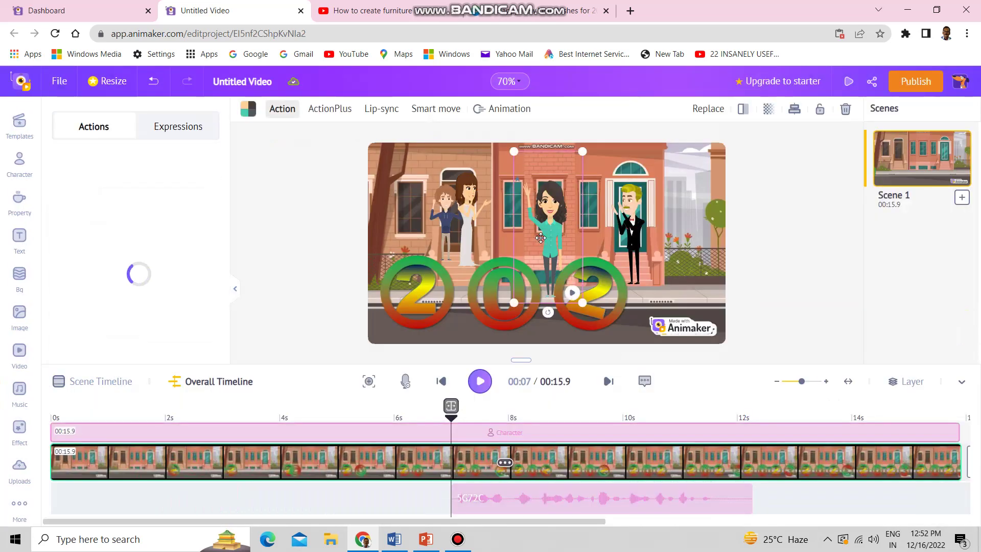
left_click(387, 110)
left_click(132, 164)
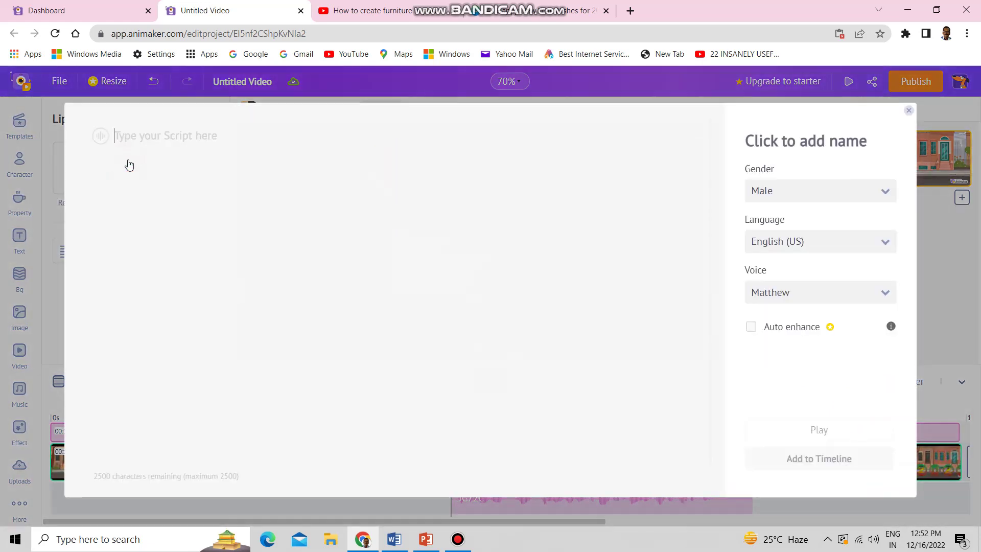
left_click(182, 139)
type("Wishing you health, wealth, and new blessings to count each day in 2023.")
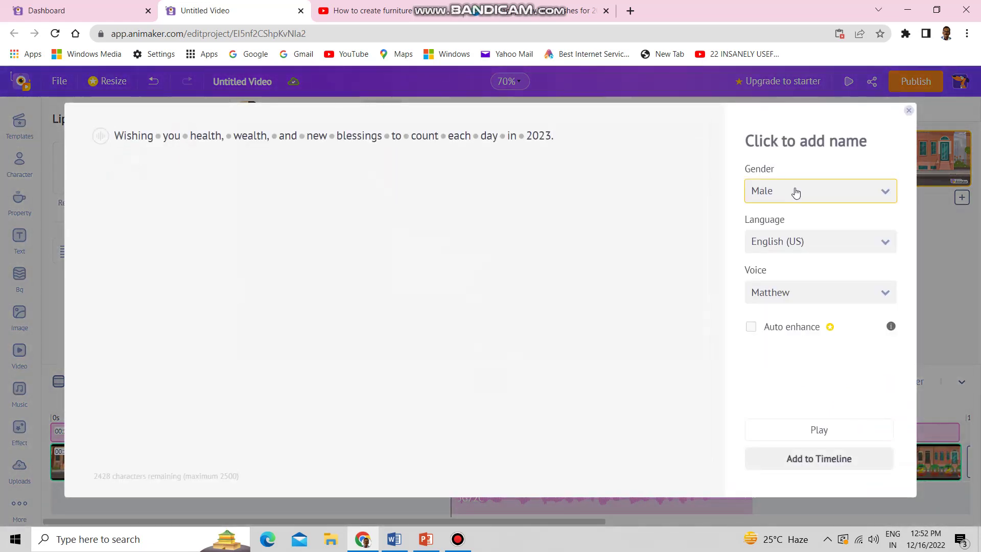
Step: Voice it as female Indian English Aditi, add it to the timeline, and move clip 0YTV8 later
left_click(793, 190)
left_click(781, 217)
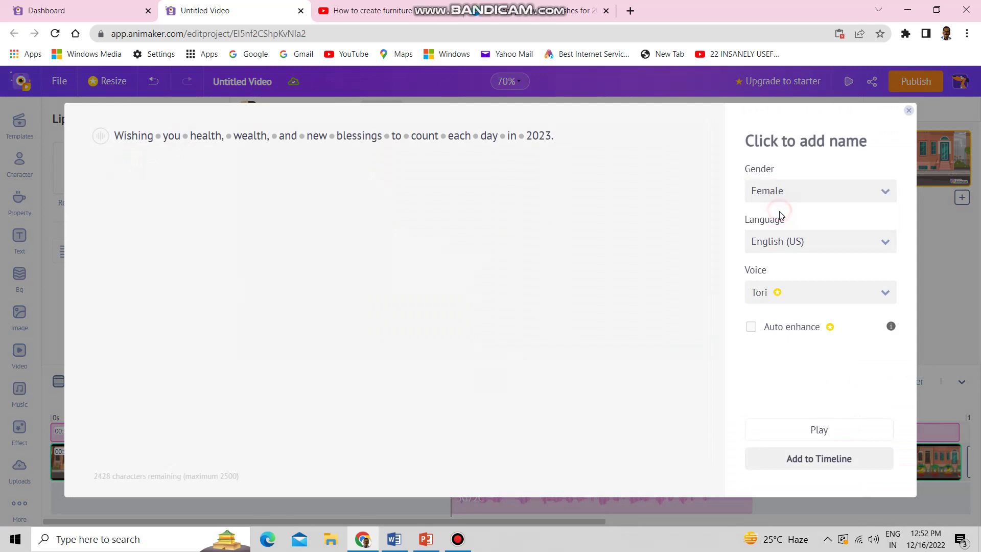
left_click(787, 239)
scroll(787, 271, "down", 5)
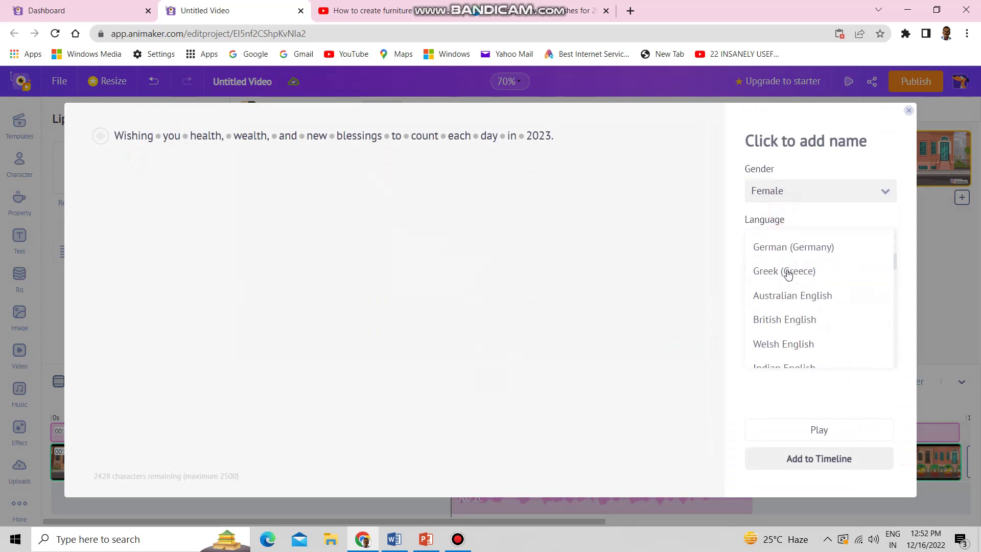
scroll(788, 275, "down", 1)
left_click(797, 305)
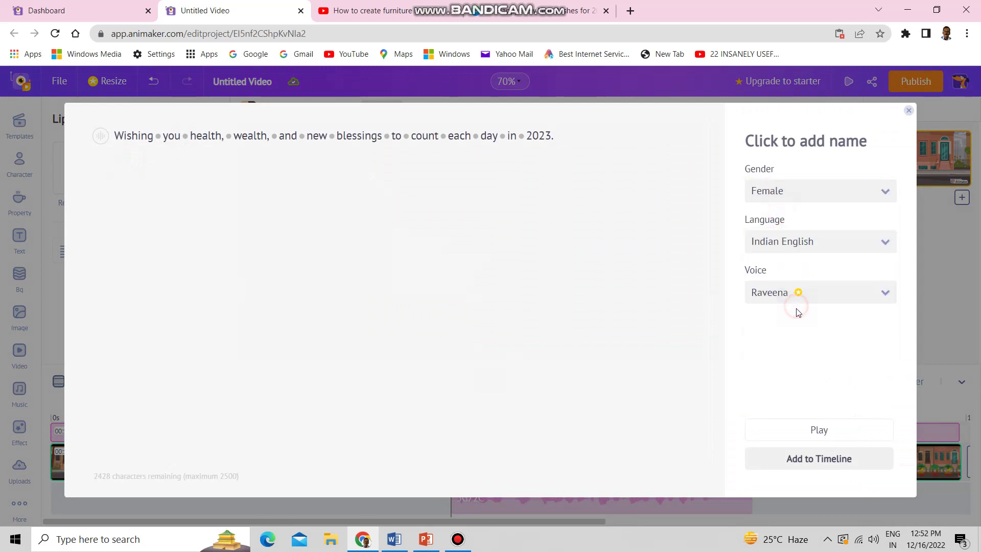
left_click(823, 301)
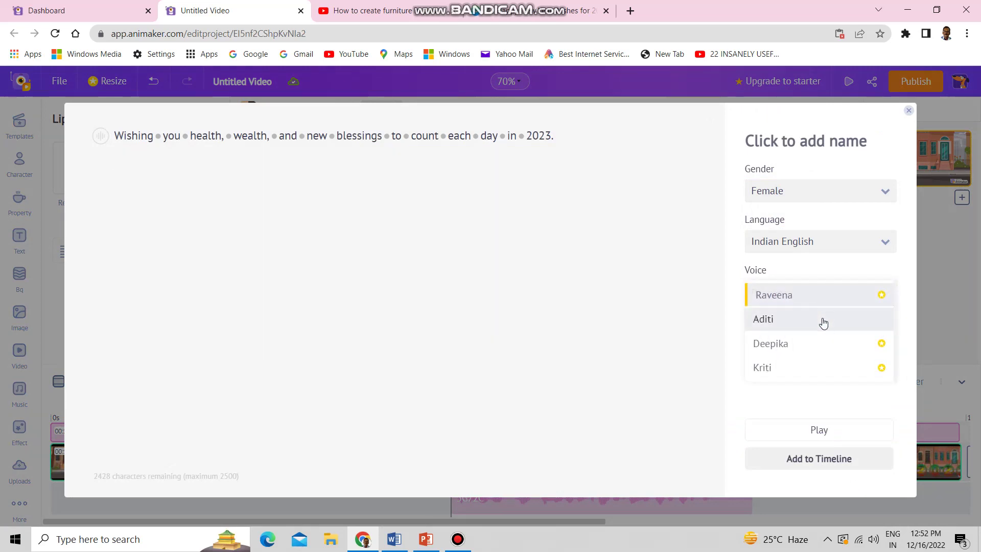
left_click(821, 320)
left_click(819, 463)
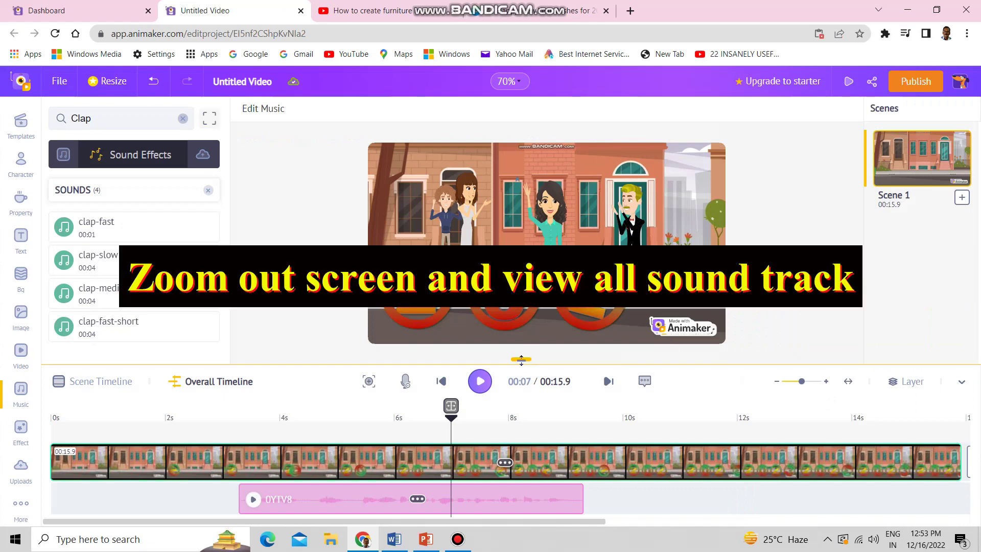
left_click_drag(521, 359, 521, 261)
left_click_drag(513, 511, 726, 513)
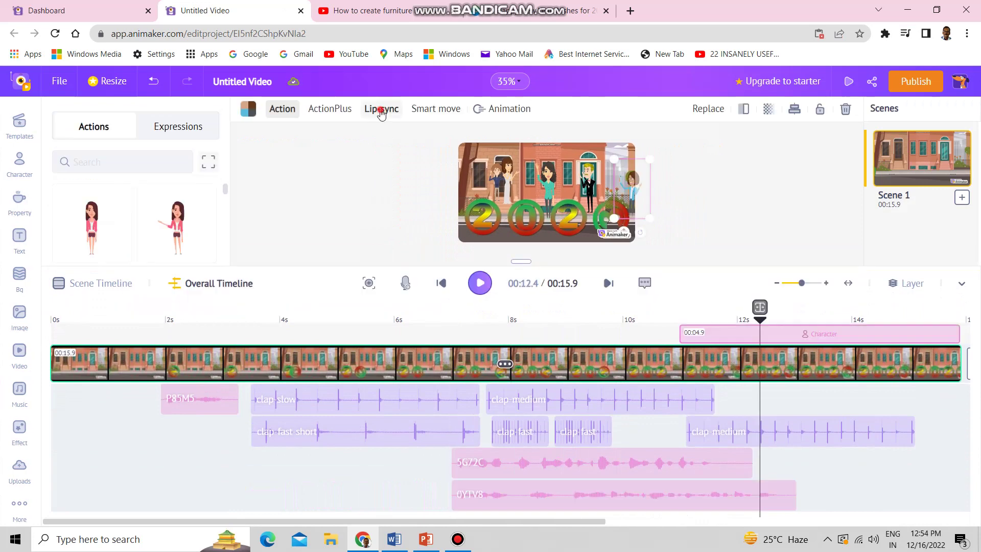
Step: Start a lip-sync text-to-speech script reading 'Happy New Year' for the character
left_click(381, 109)
left_click(138, 171)
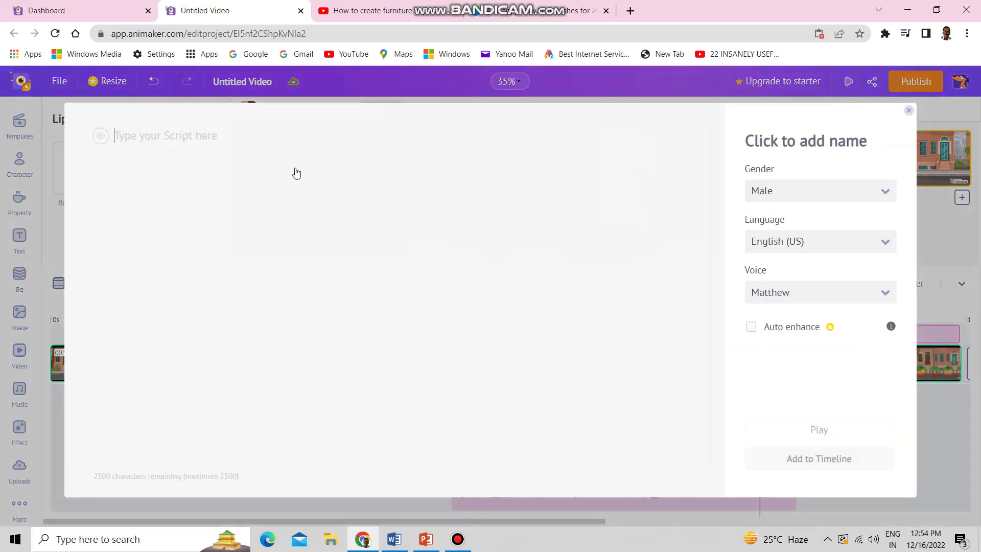
type("Happy New Year")
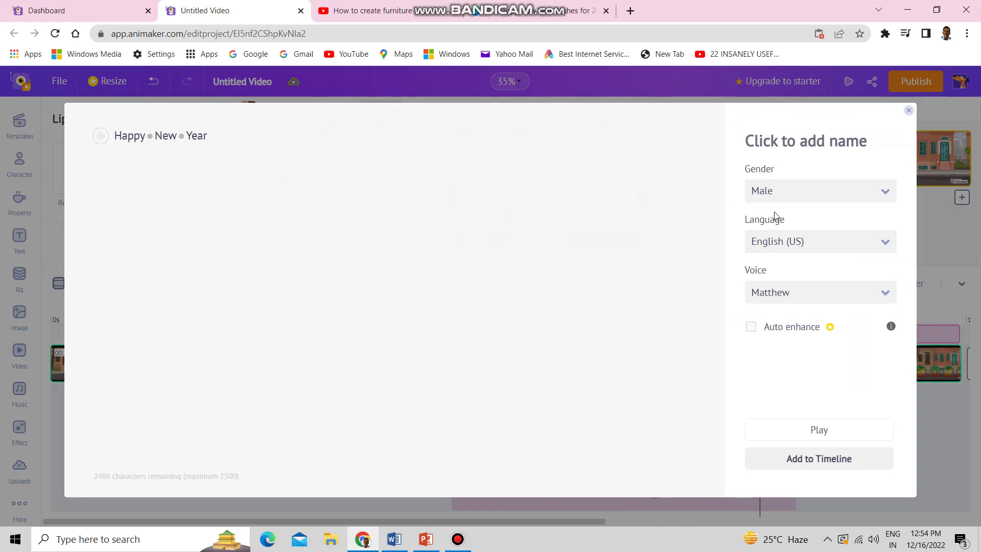
Step: Voice it as female Indian English Aditi, add it, and move the clip to about 12.6 s
left_click(813, 196)
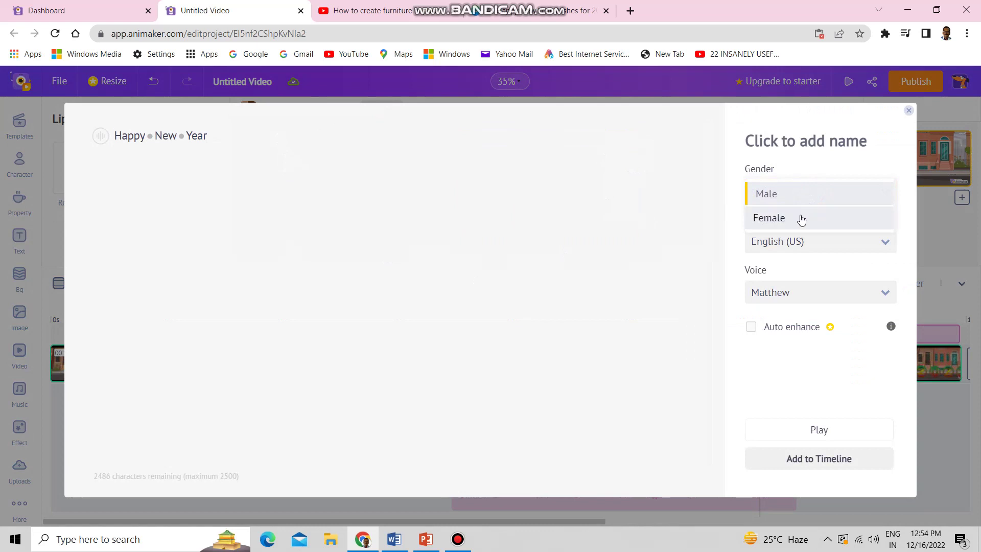
left_click(801, 219)
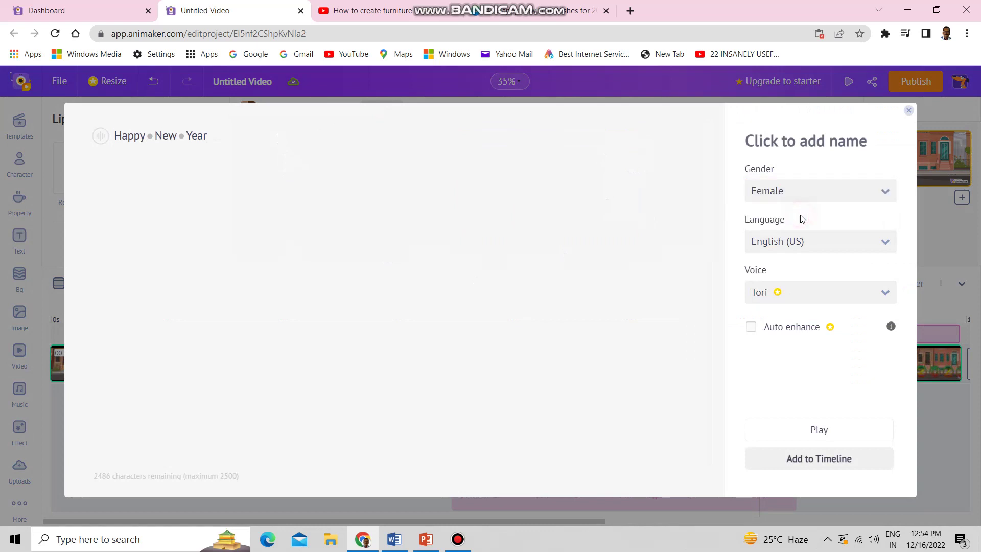
left_click(829, 249)
scroll(827, 258, "down", 3)
scroll(828, 260, "down", 2)
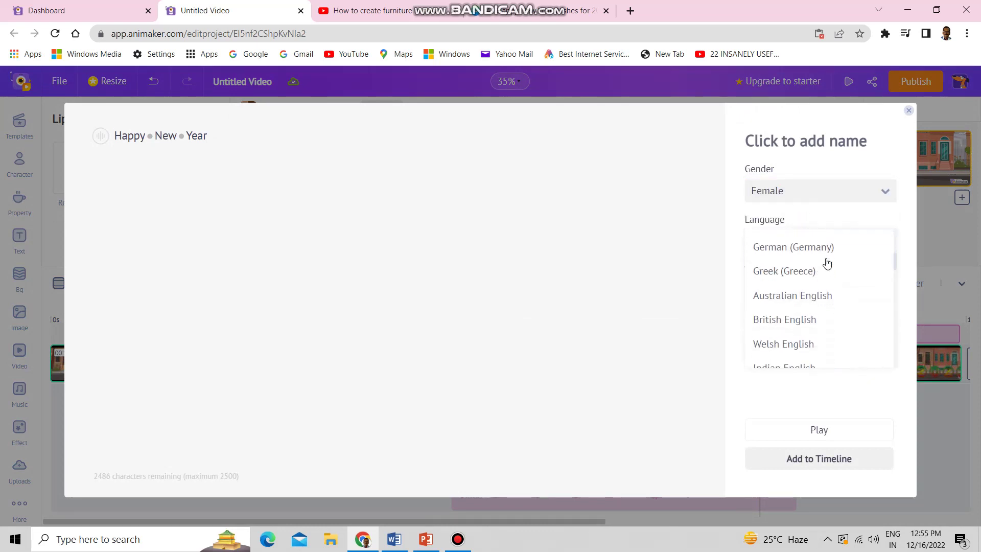
scroll(827, 263, "down", 2)
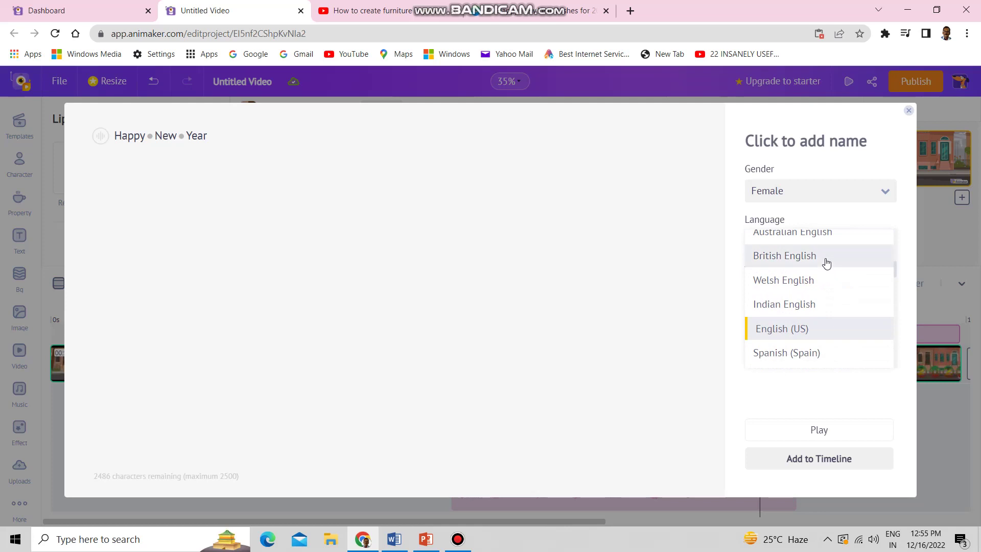
left_click(806, 302)
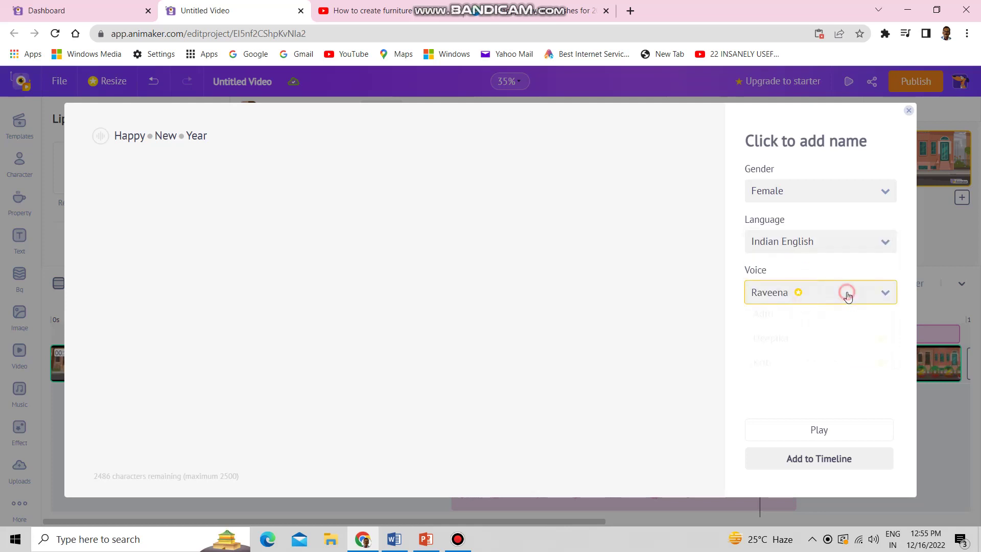
left_click(835, 318)
left_click(833, 459)
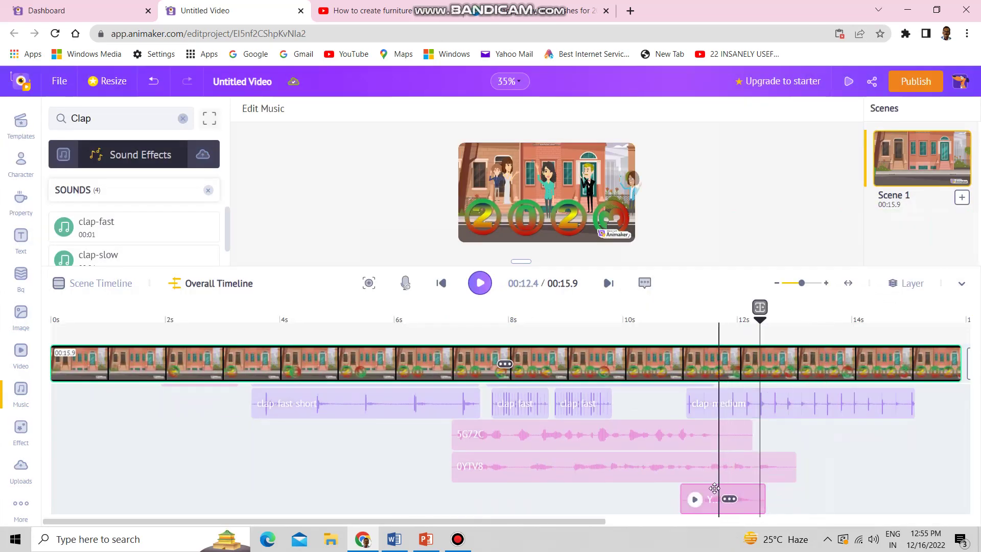
left_click_drag(713, 486, 813, 483)
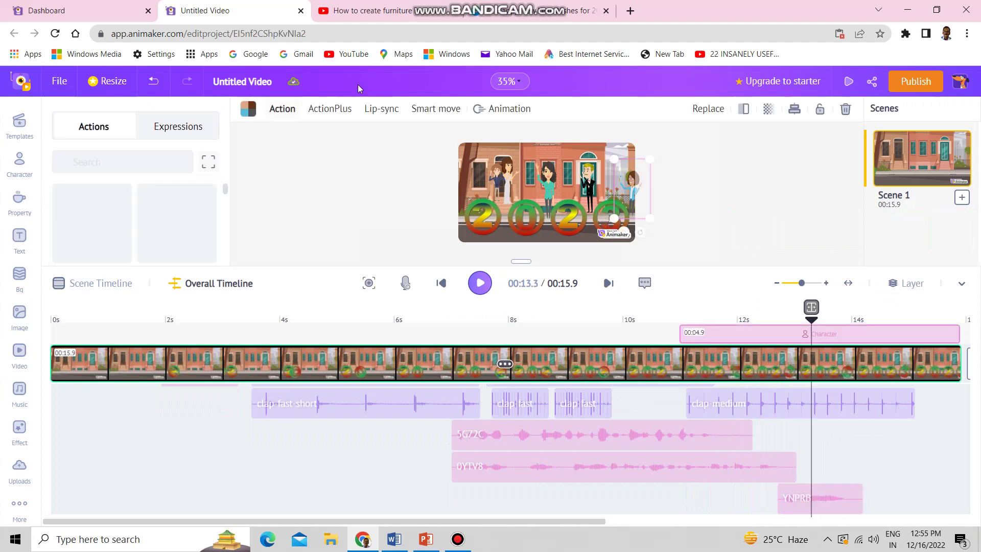
Step: Add a 'Welcome 2023' Indian English (Arjun) lip-sync voice, enlarge the timeline, and play the preview
left_click(383, 115)
left_click(134, 175)
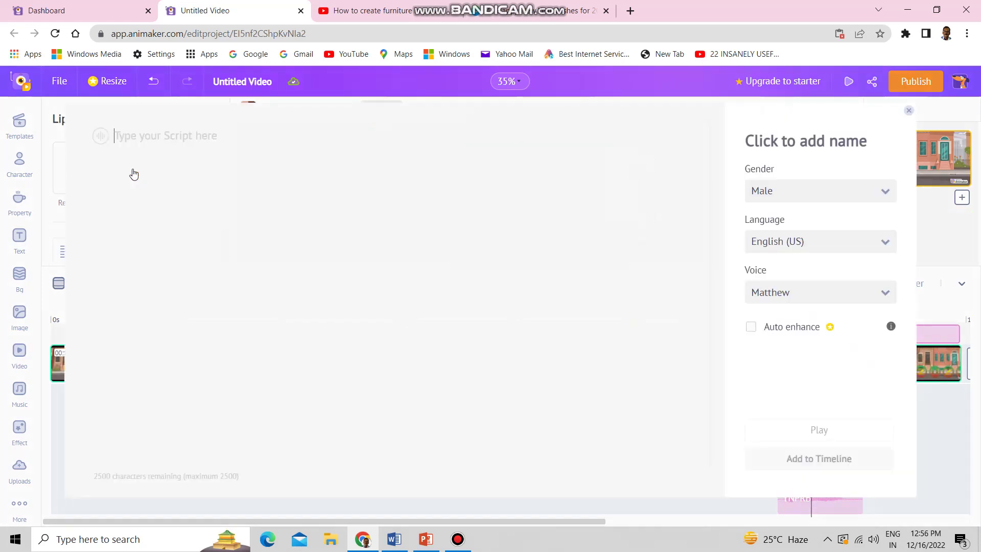
type("Welcome 2023")
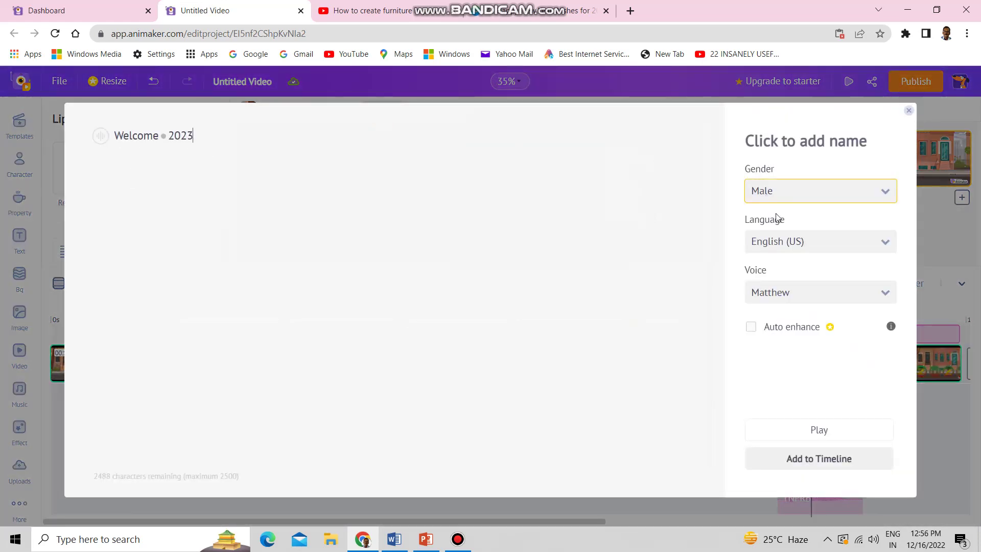
left_click(771, 239)
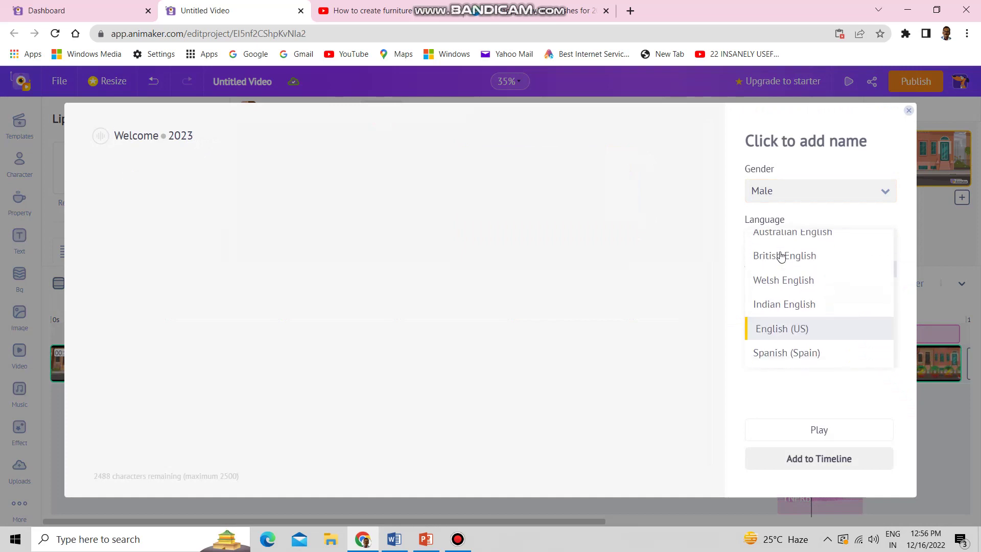
left_click(778, 241)
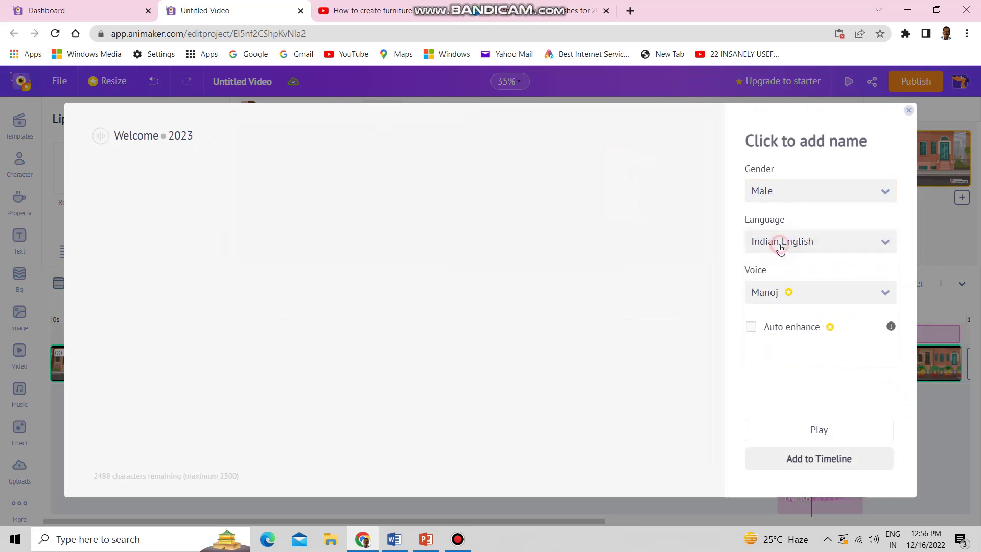
left_click(808, 460)
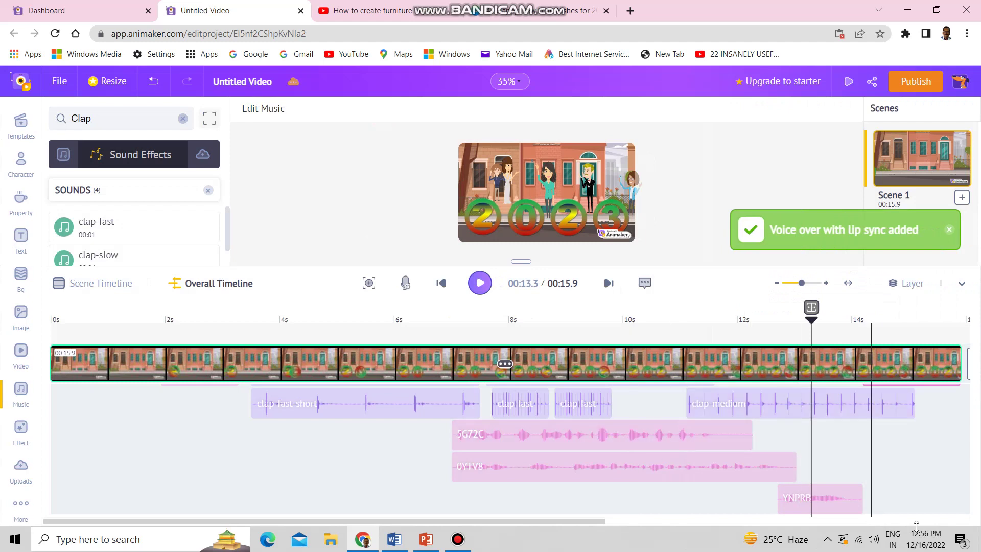
left_click_drag(521, 261, 518, 220)
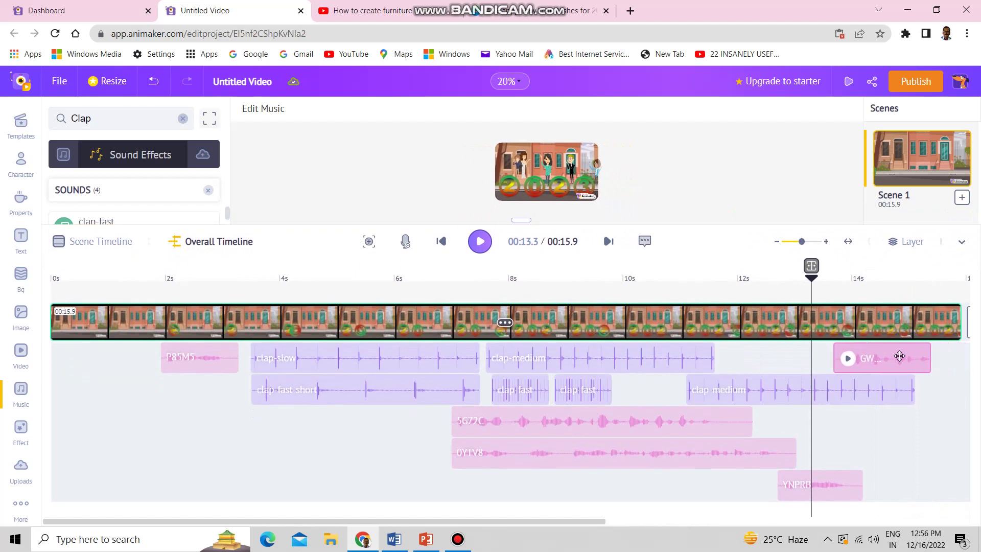
left_click(476, 246)
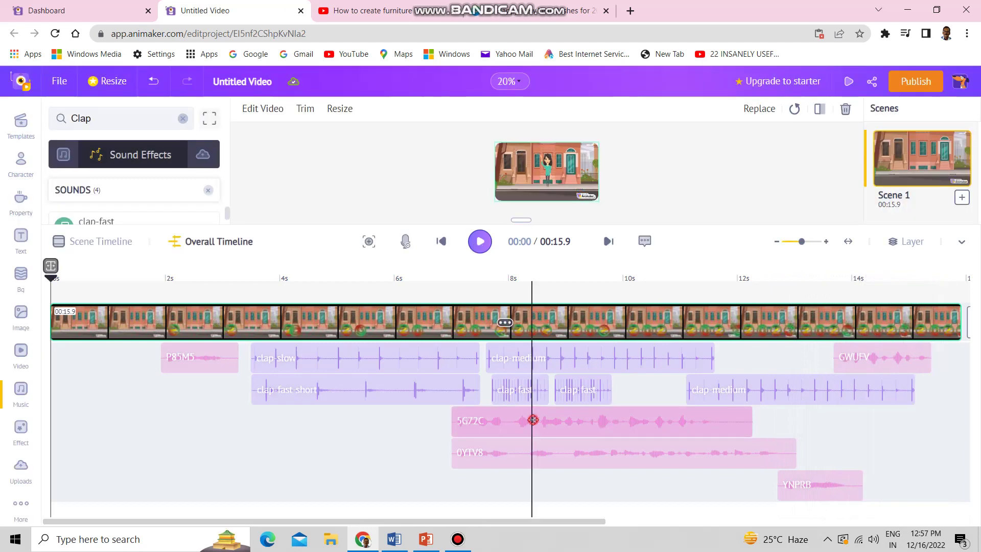
Step: Drag clip 5G72C back to about 2.7 s and shift clips 0YTV8 and GWUFV later
left_click_drag(533, 419, 391, 429)
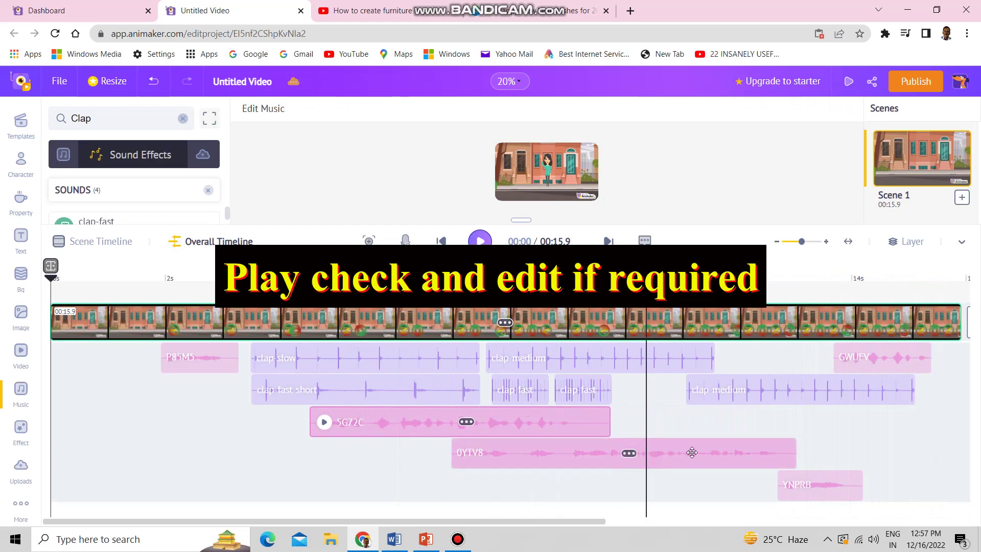
left_click_drag(692, 453, 745, 451)
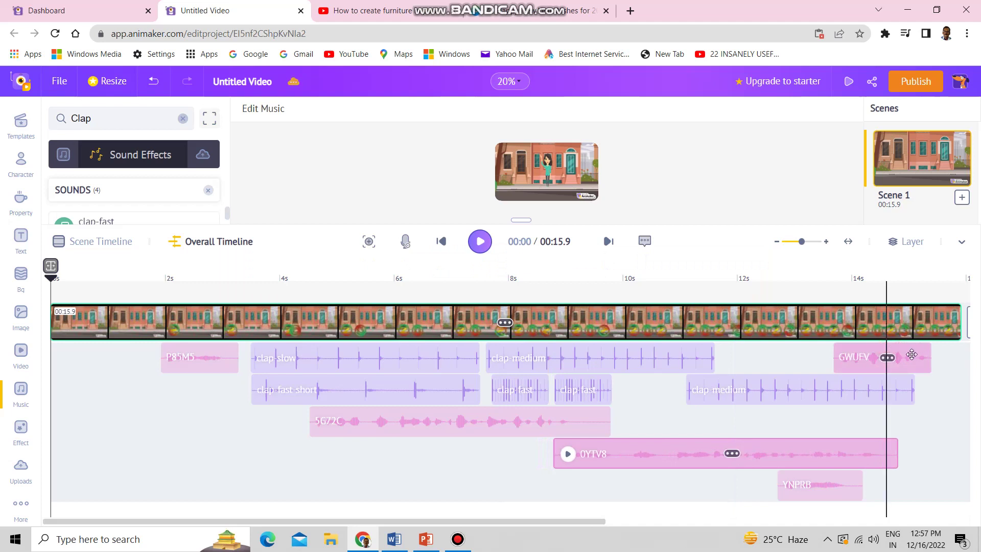
left_click_drag(912, 354, 922, 356)
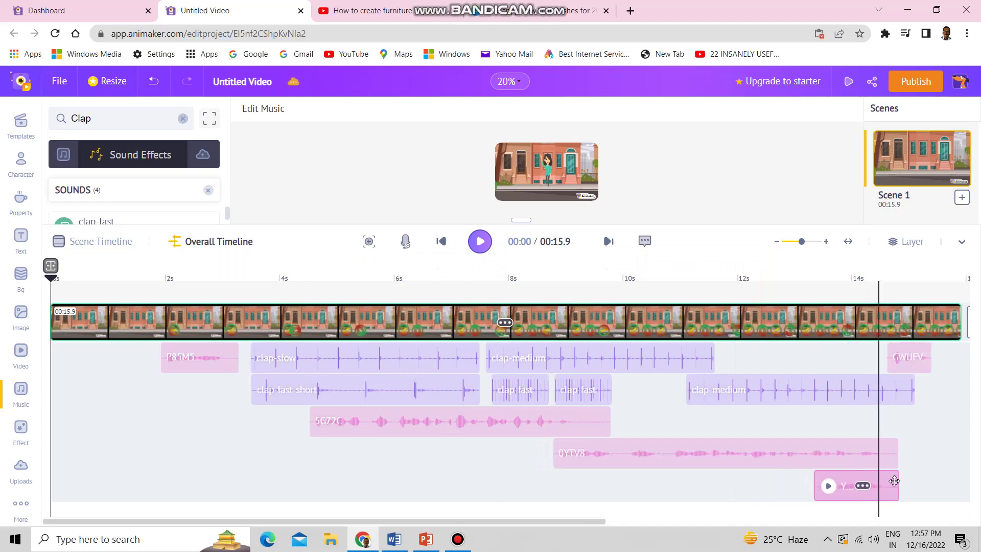